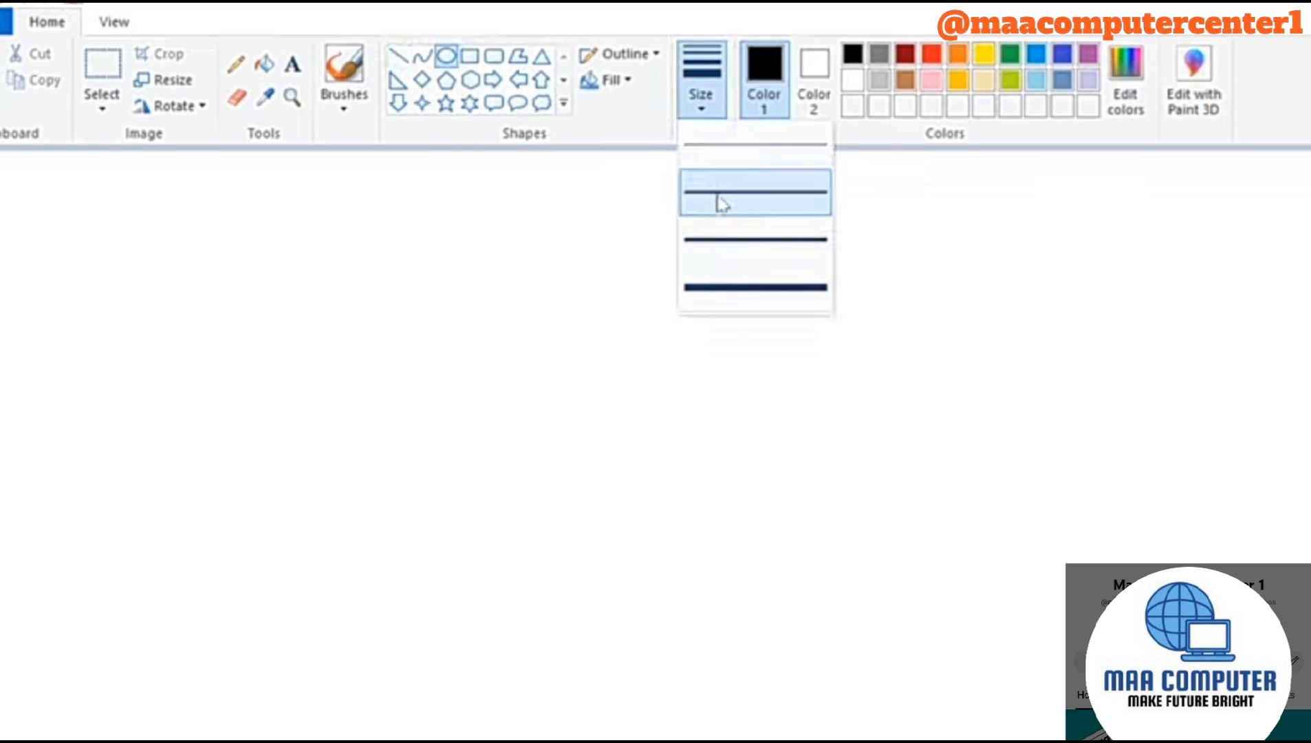
- Draw a small black circle with the second-thinnest outline and a larger circle centred around it
click(717, 196)
drag(506, 342, 634, 536)
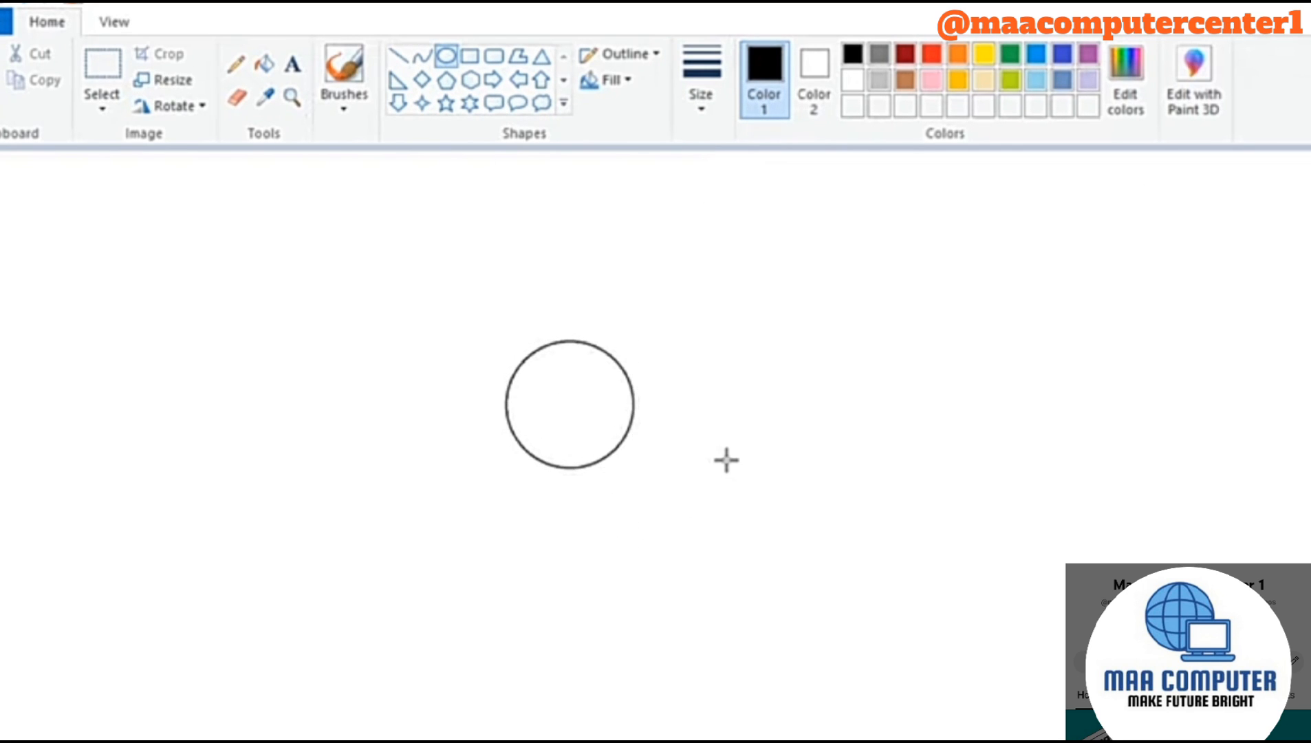
drag(444, 262, 735, 646)
key(Up)
key(Up)
key(Up)
key(Up)
key(Up)
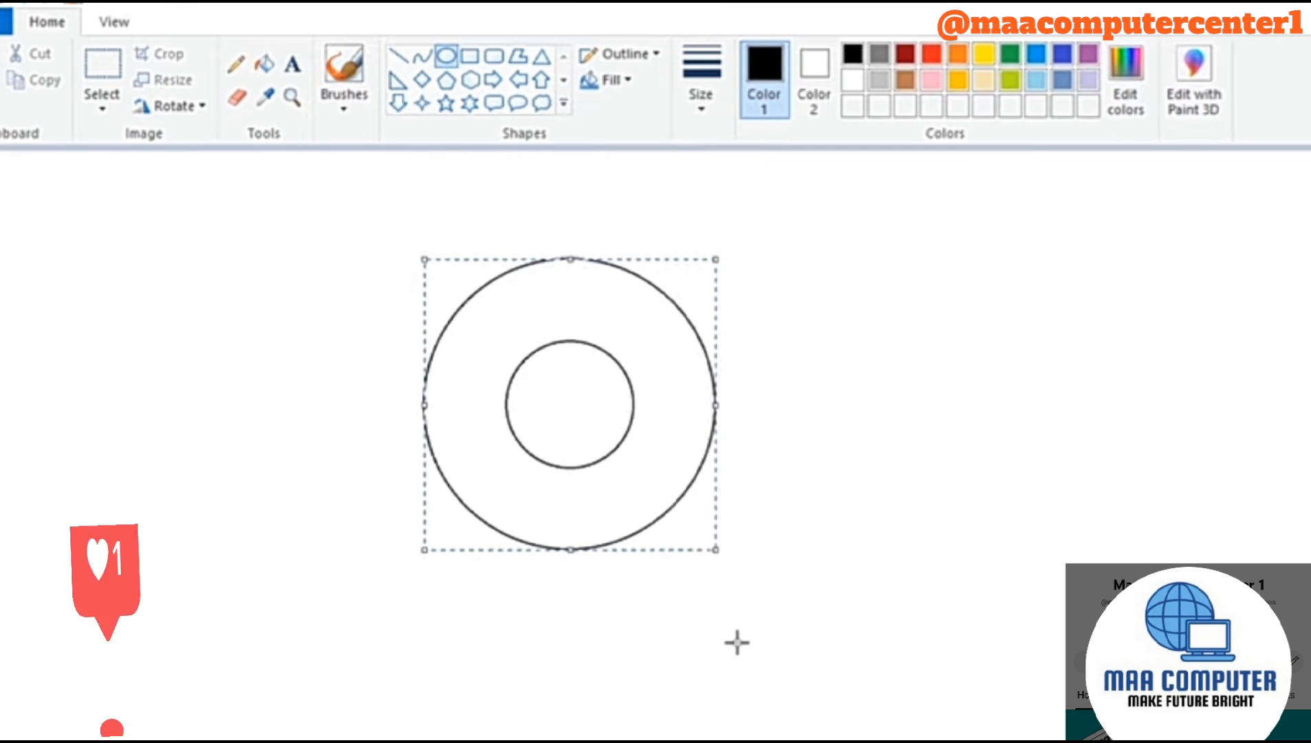
key(Left)
key(Right)
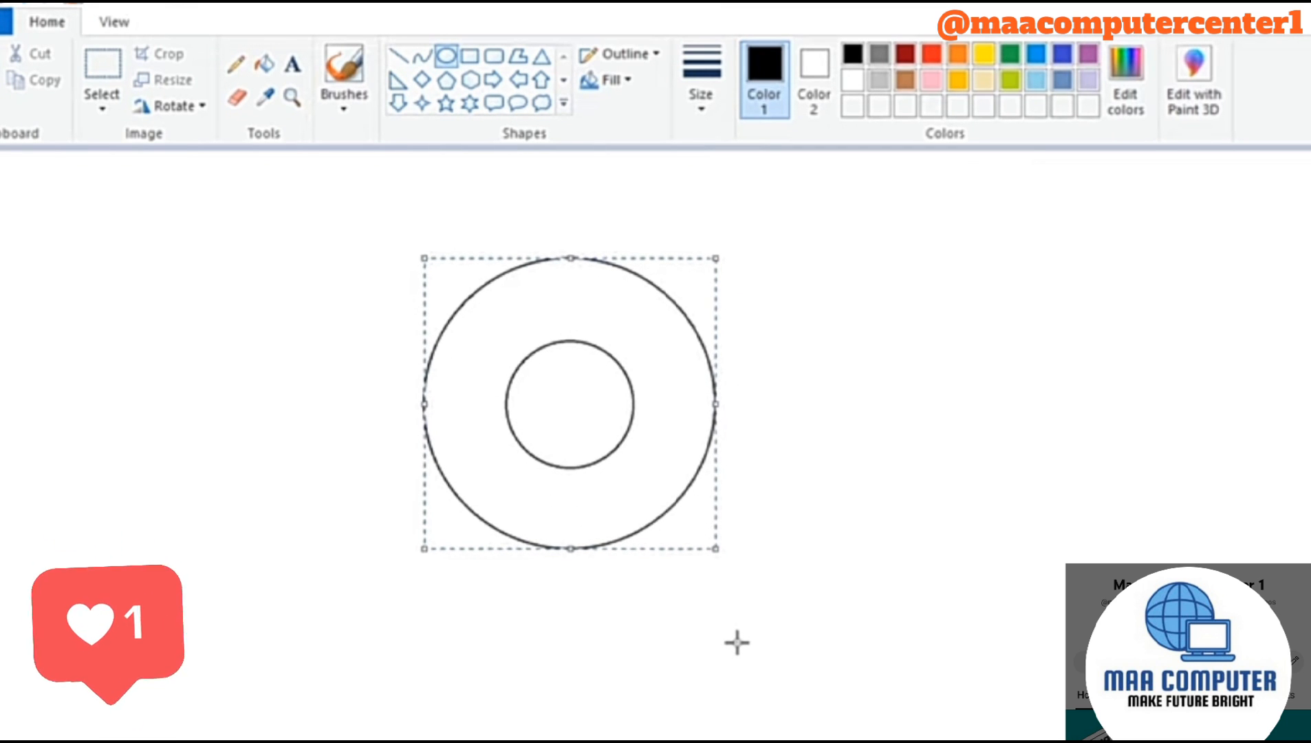
click(816, 527)
- Draw a vertical and a horizontal line through the centre, extending slightly beyond the outer circle
click(399, 57)
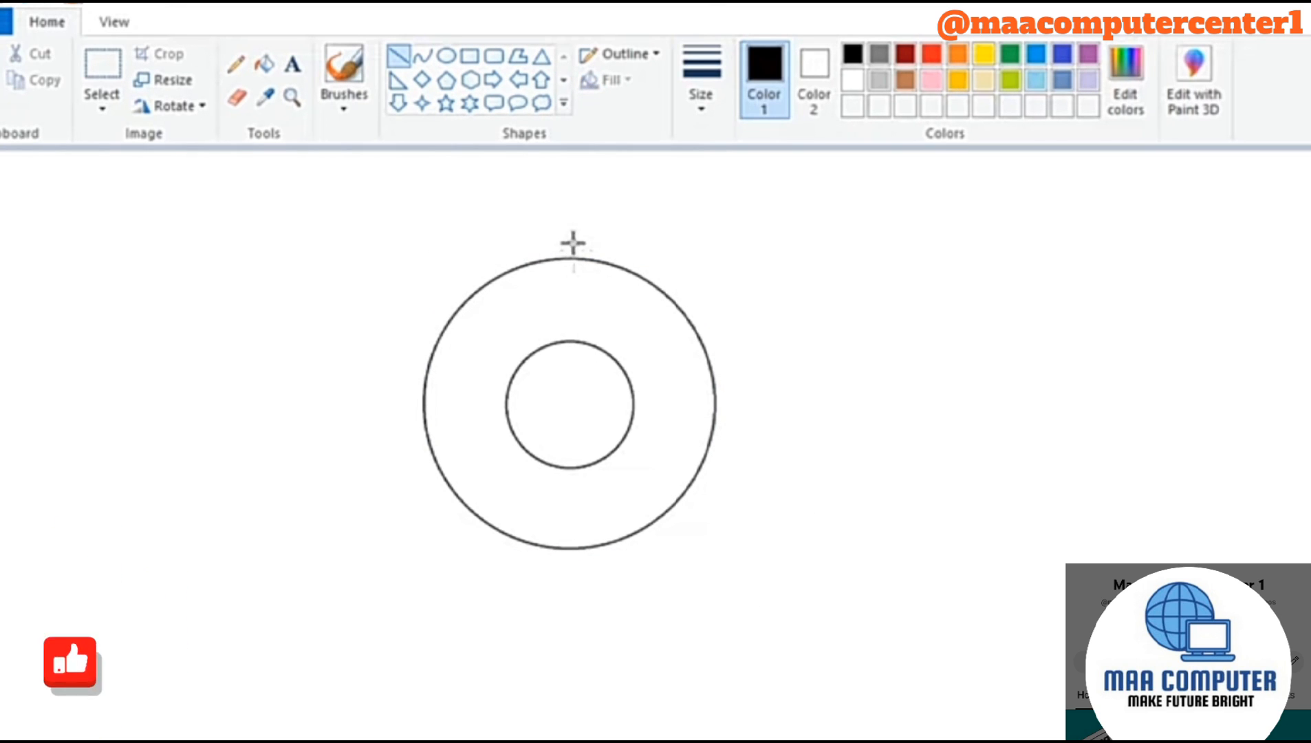
drag(567, 243, 567, 576)
key(Right)
key(Right)
key(Right)
key(Right)
key(Right)
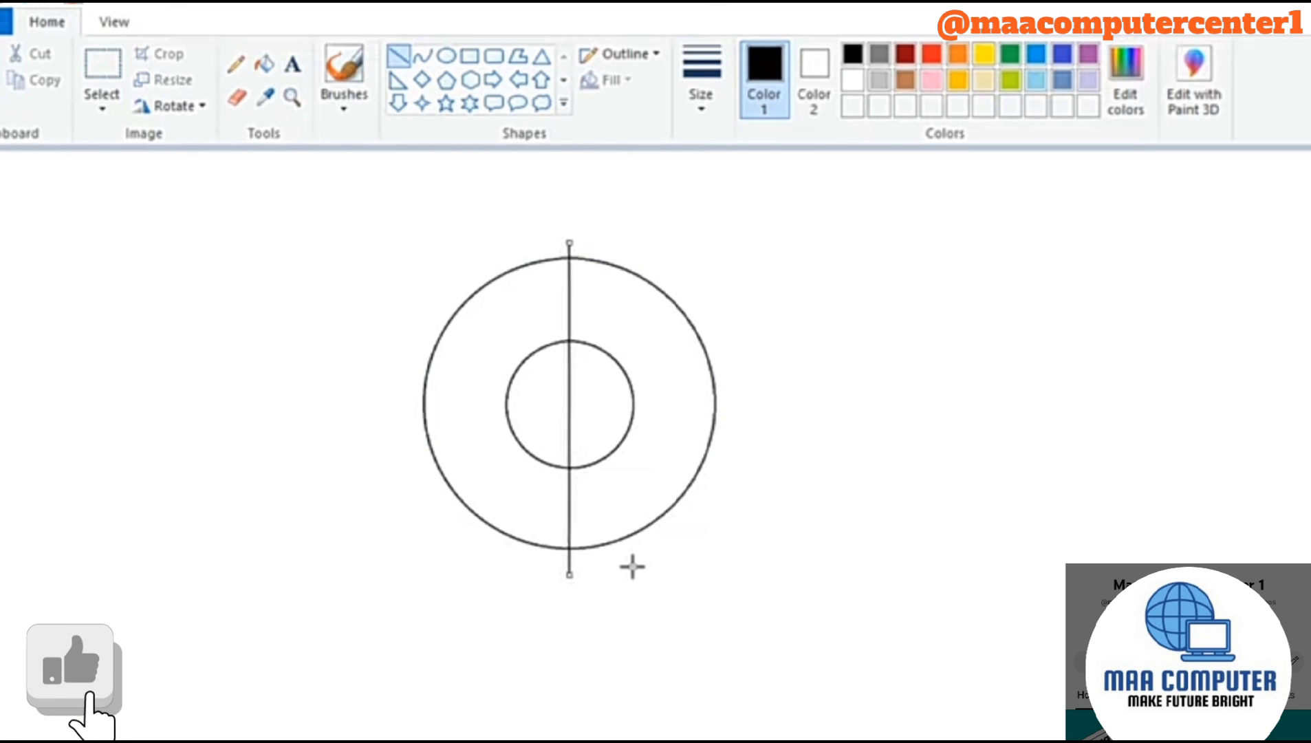
drag(583, 422, 404, 456)
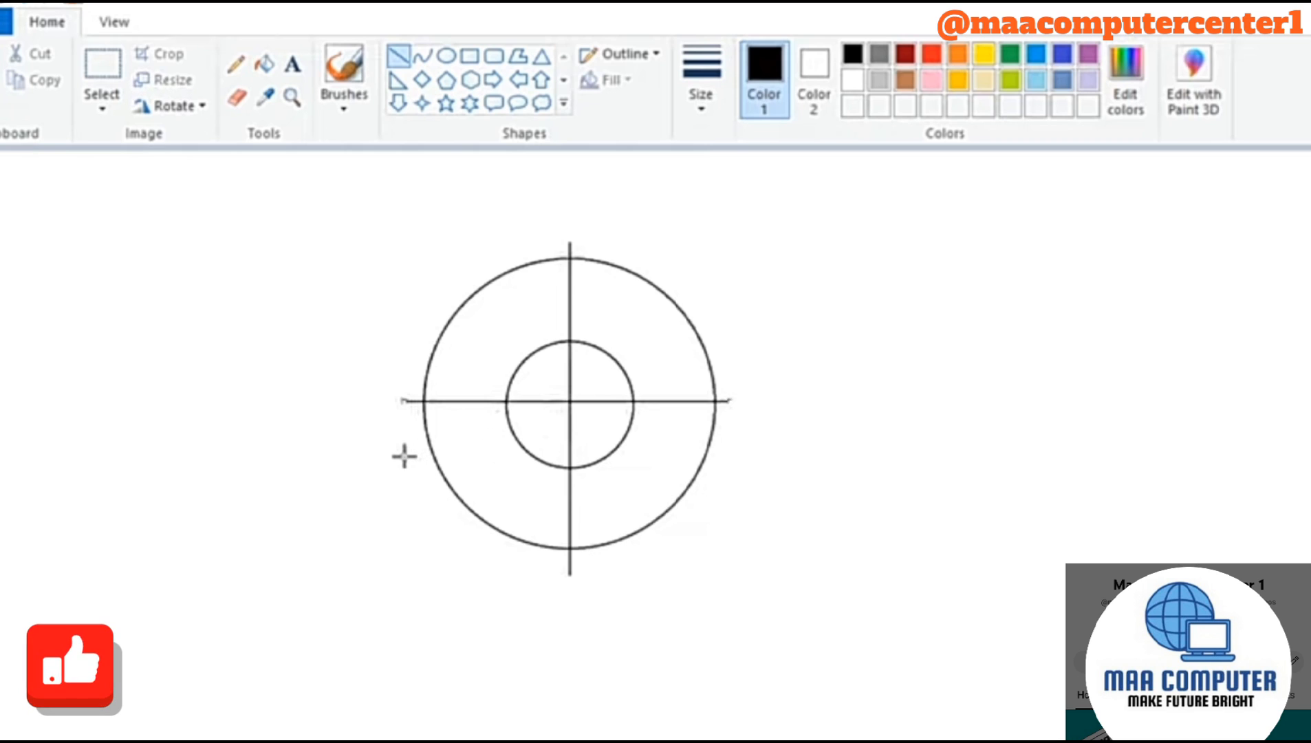
- Add two diagonal lines crossing at the circles' centre and extending past the outer circle
drag(443, 274, 590, 422)
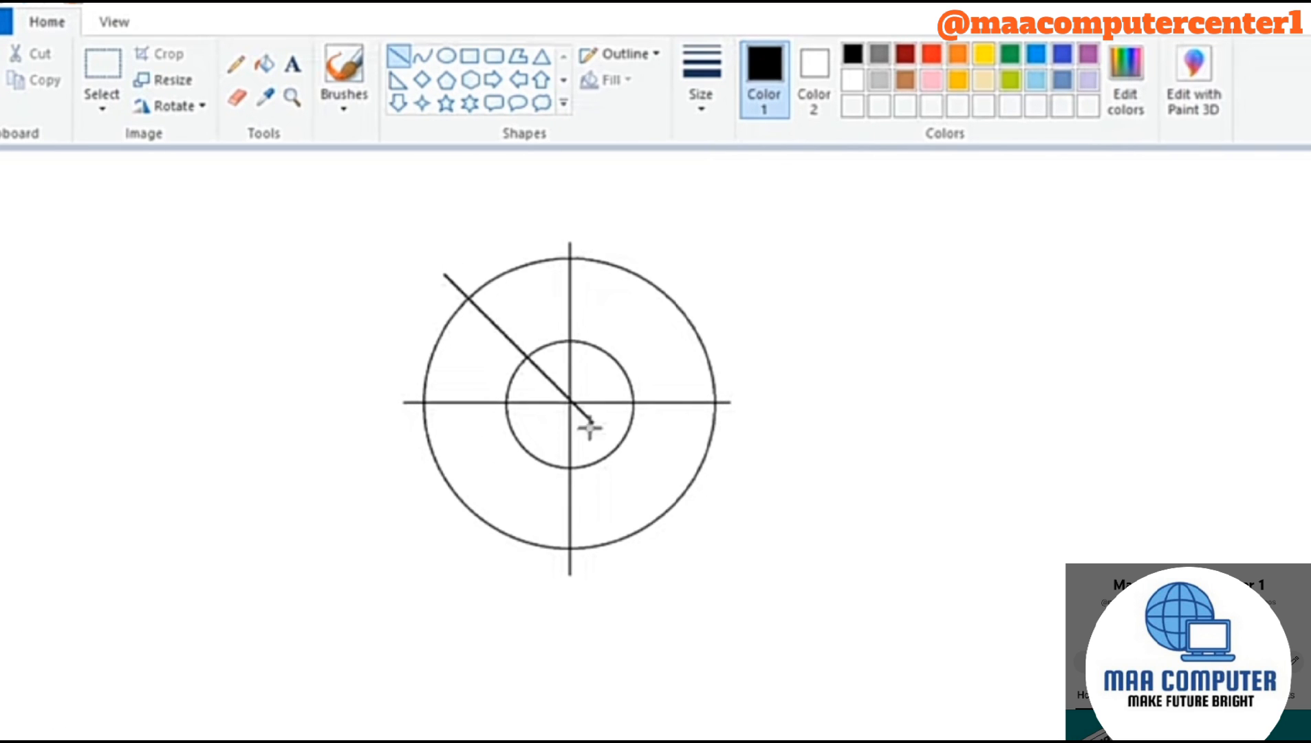
key(Left)
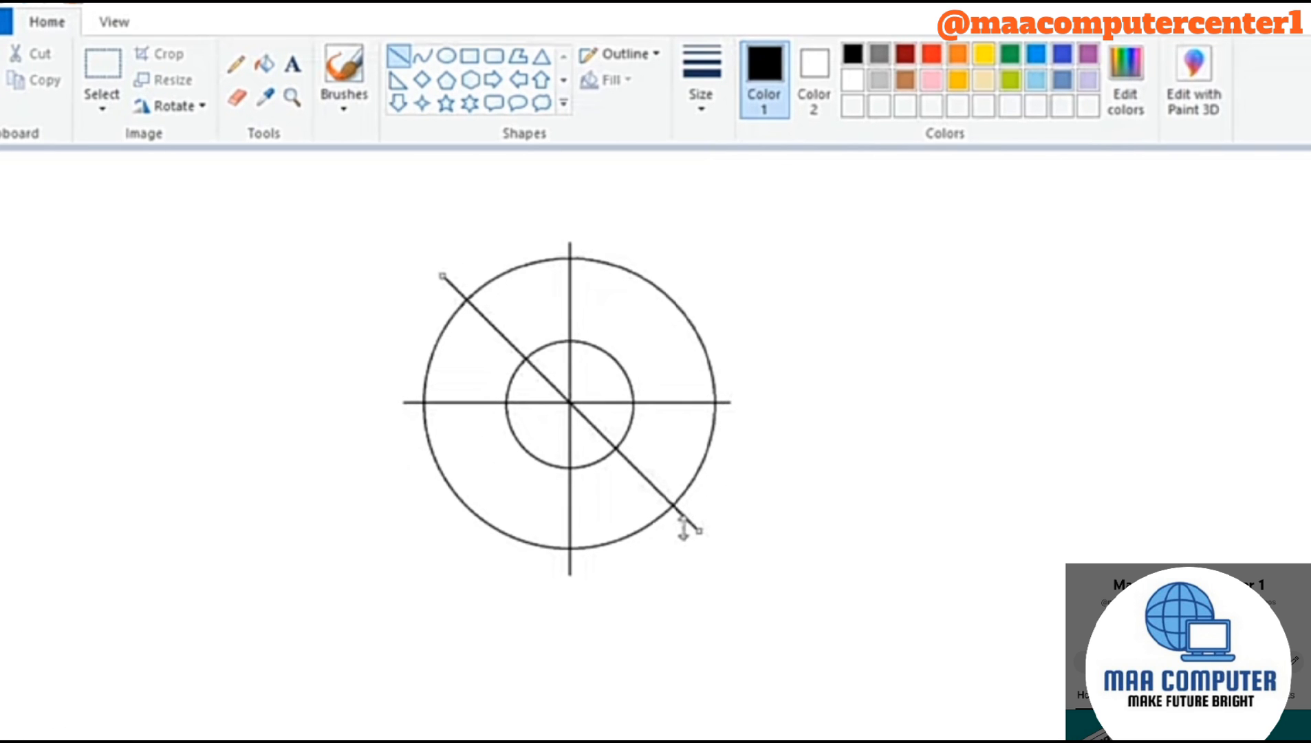
key(Up)
key(Left)
drag(693, 269, 433, 528)
drag(565, 400, 566, 407)
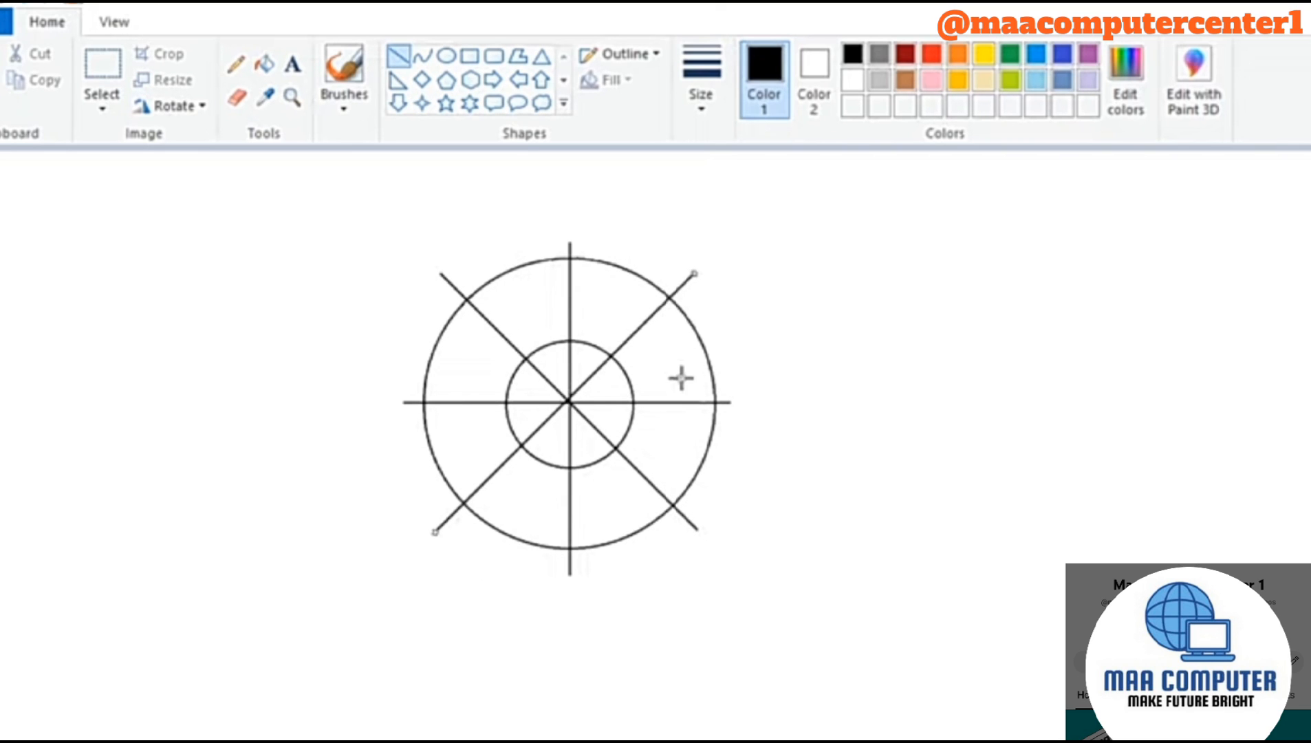
key(Right)
key(Right)
key(Right)
key(Right)
key(Up)
key(Up)
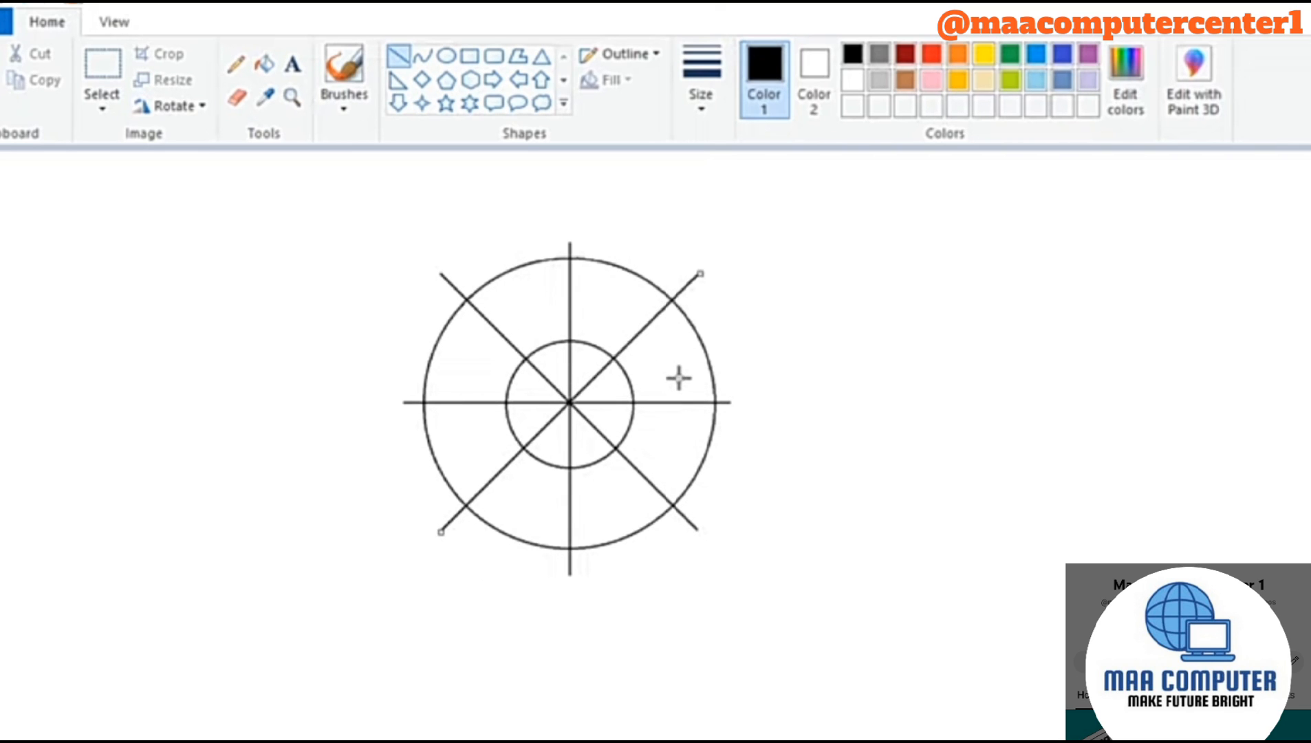
- Add four more lines through the centre, each midway between existing ones, to make sixteen evenly spaced spokes
drag(504, 242, 637, 563)
drag(639, 240, 502, 563)
drag(397, 325, 732, 471)
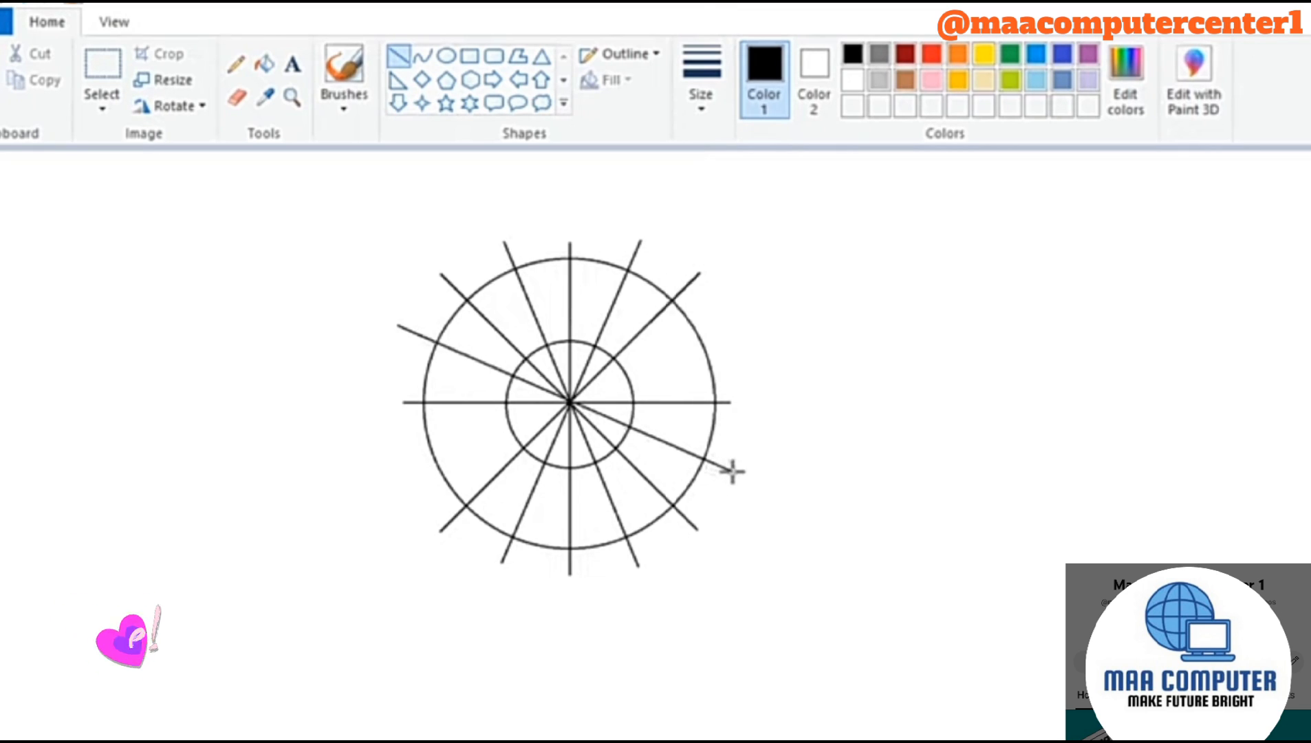
drag(397, 331, 390, 326)
drag(732, 471, 735, 472)
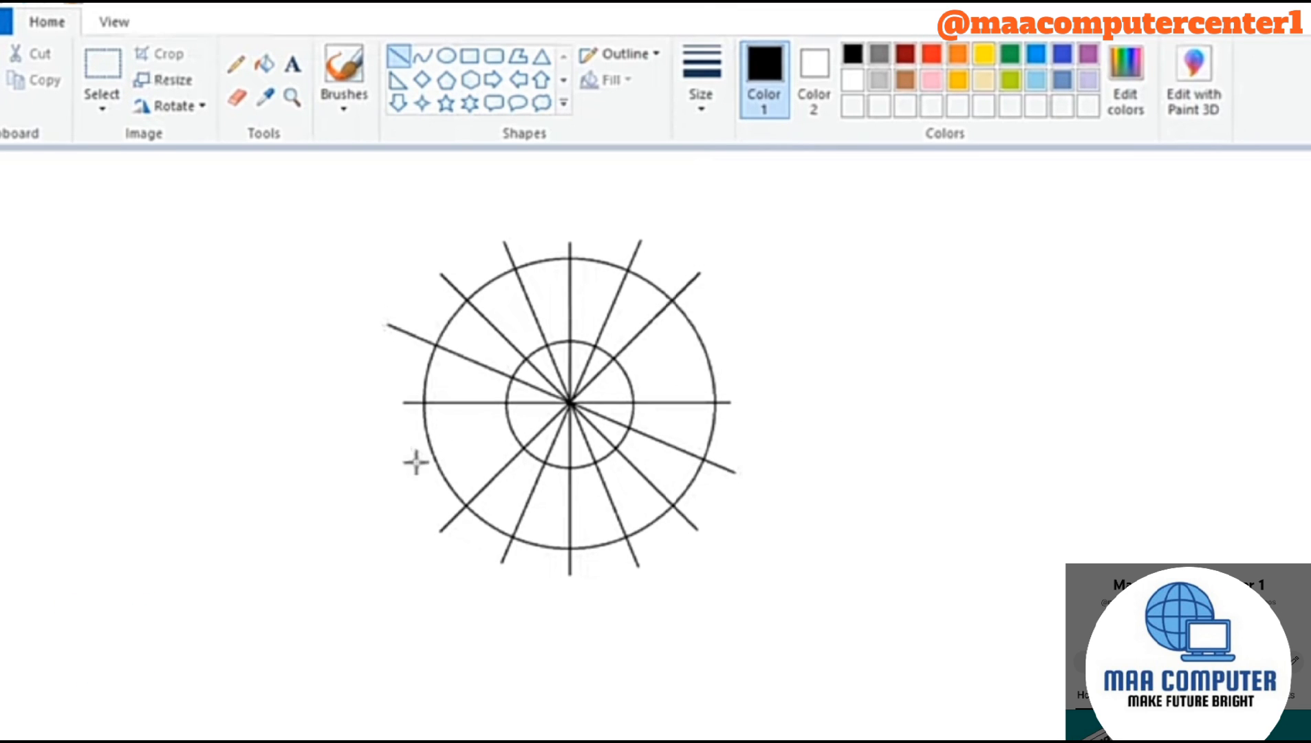
drag(419, 467, 738, 332)
drag(423, 460, 414, 470)
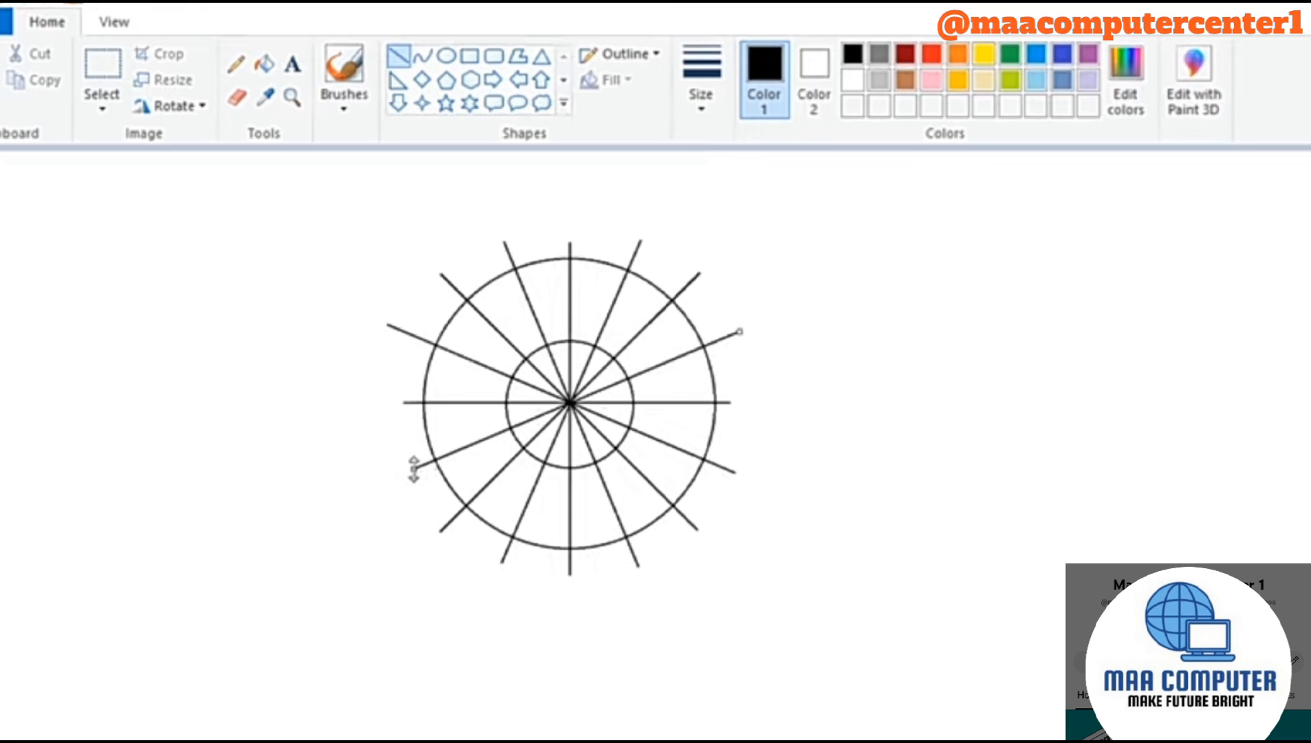
click(834, 444)
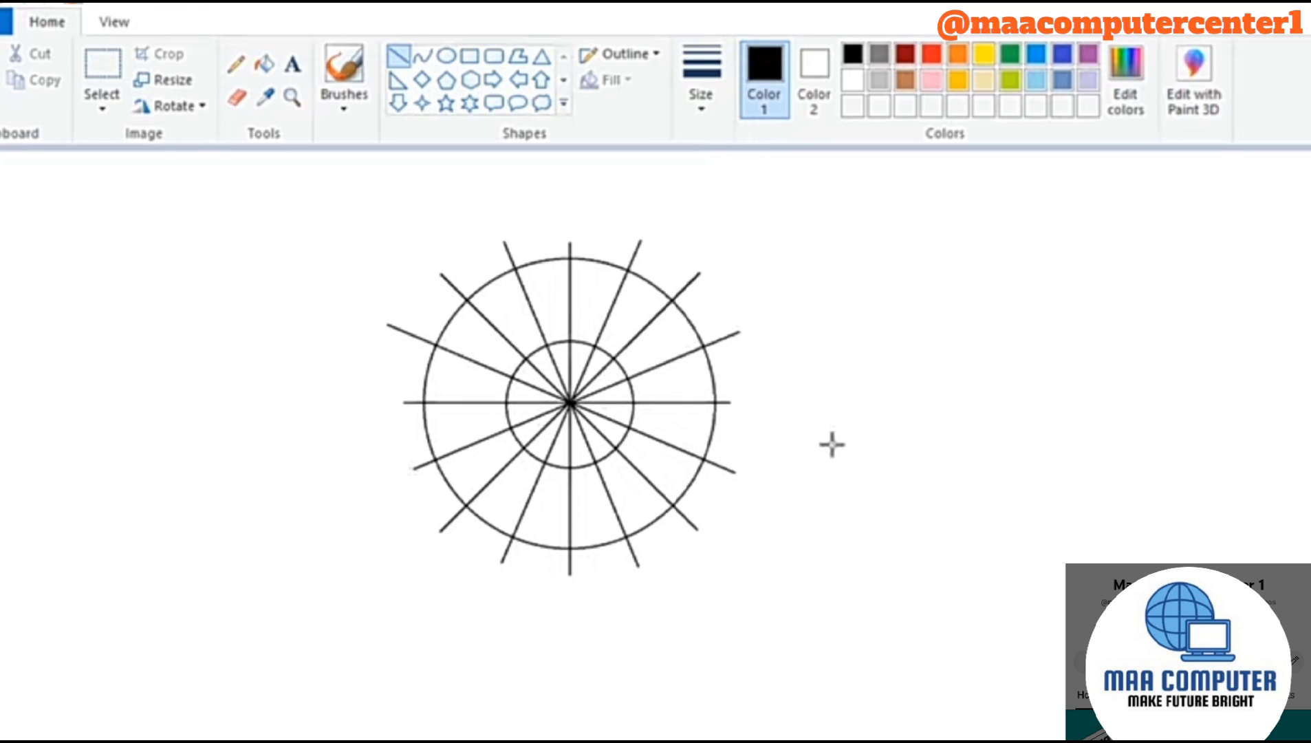
- Fill all segments of the inner circle with black
click(265, 66)
click(562, 355)
click(532, 389)
click(536, 422)
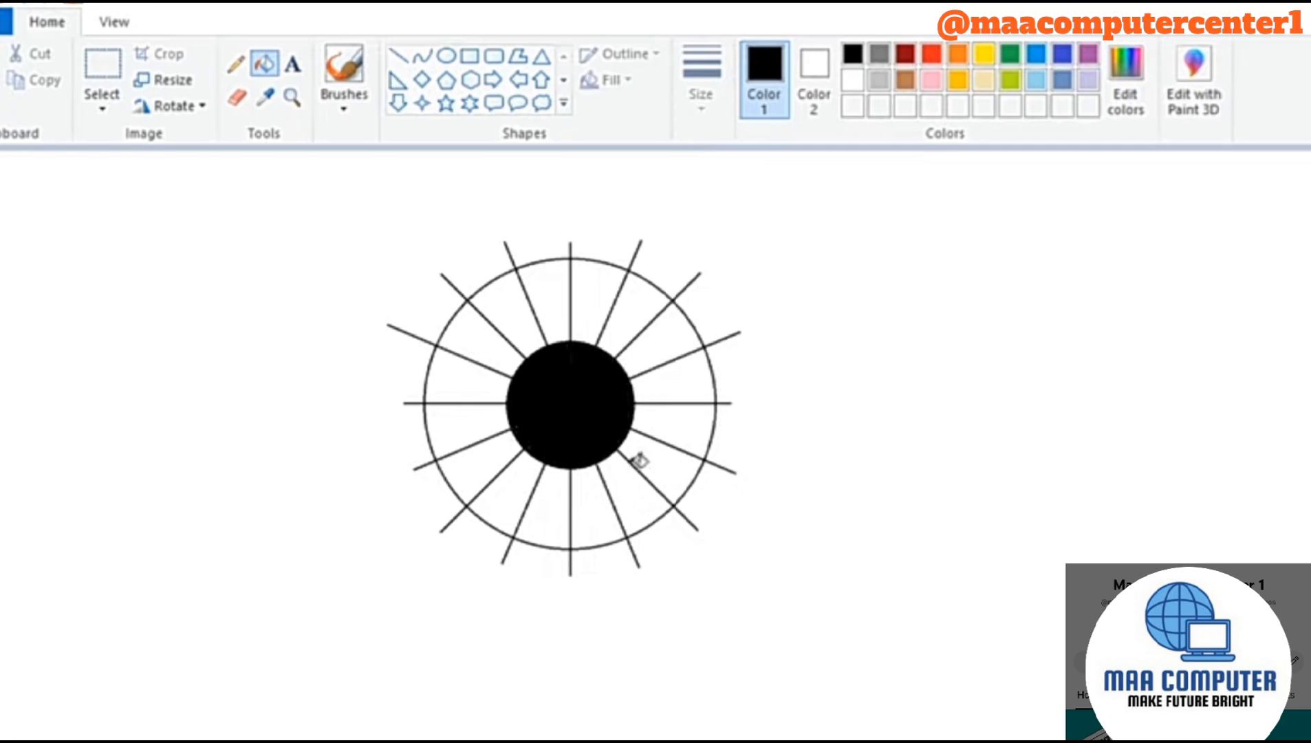
- Trim the spokes with a white circle just inside the outer one, and fill the outer circle and spoke ends white
click(447, 58)
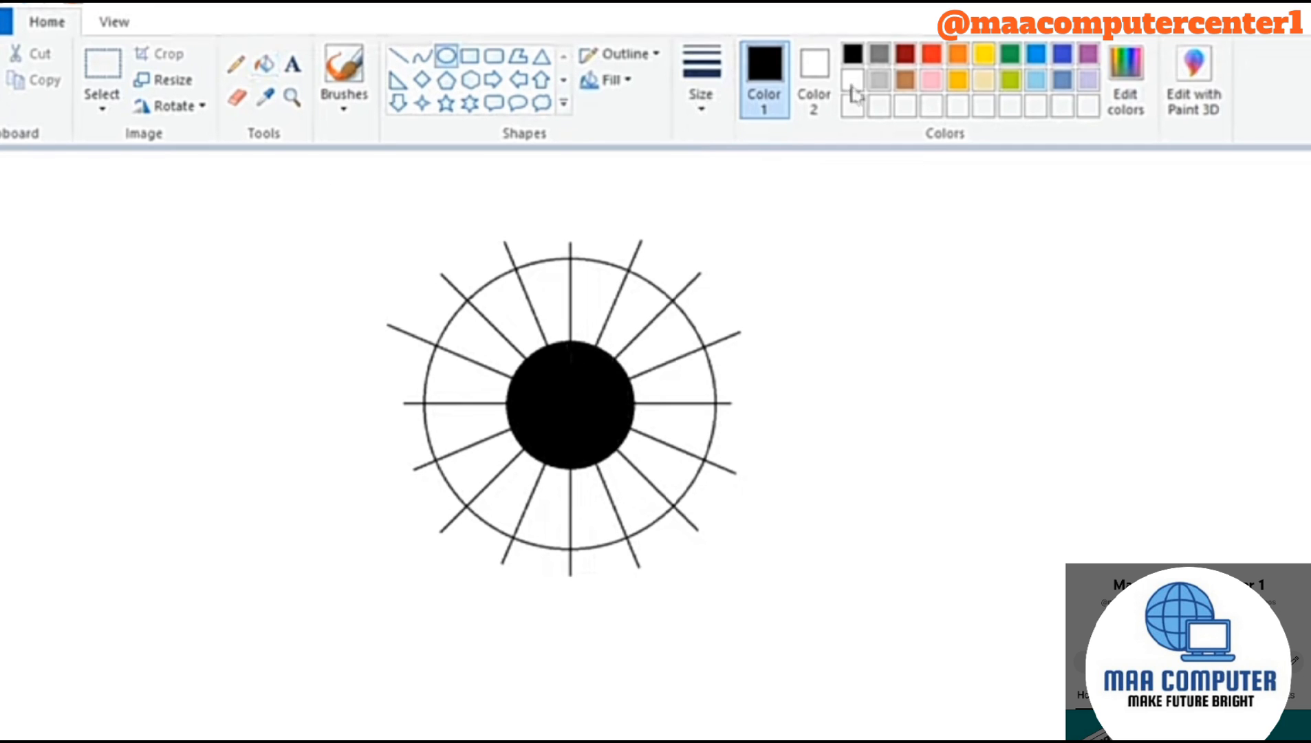
drag(435, 269, 705, 540)
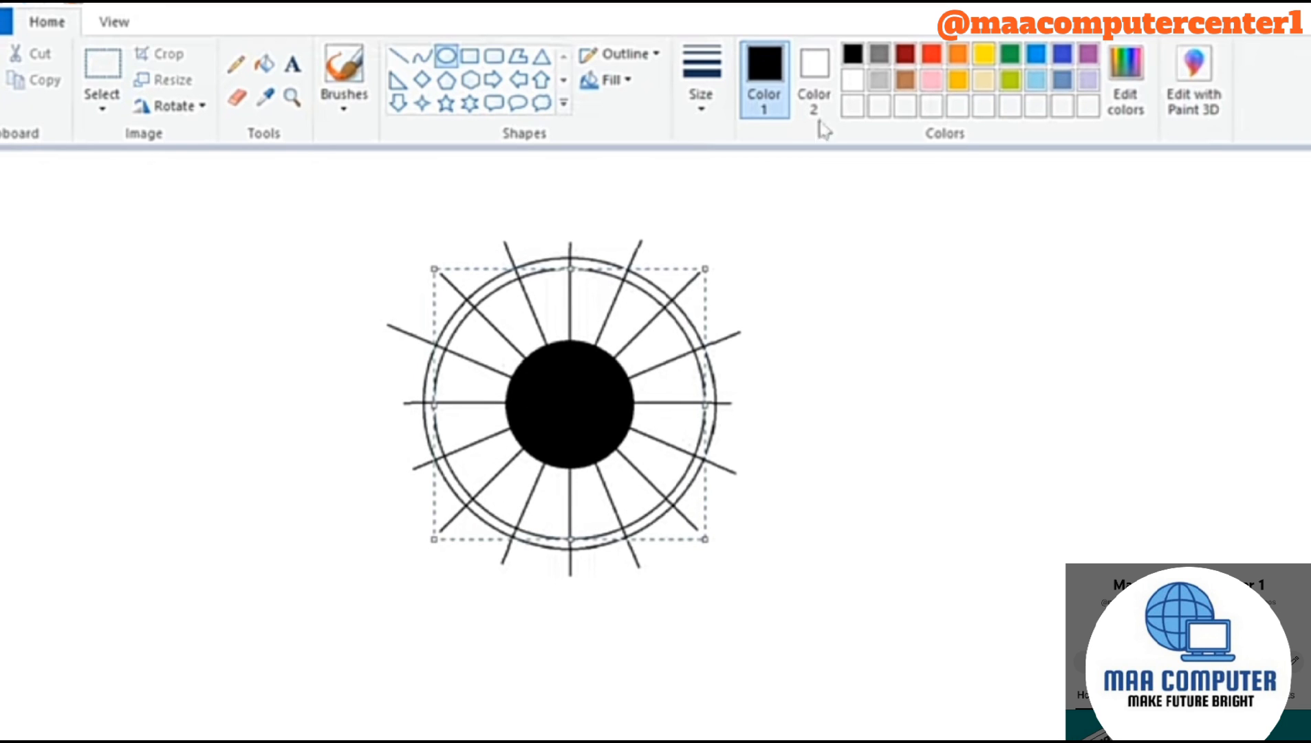
click(853, 80)
click(264, 64)
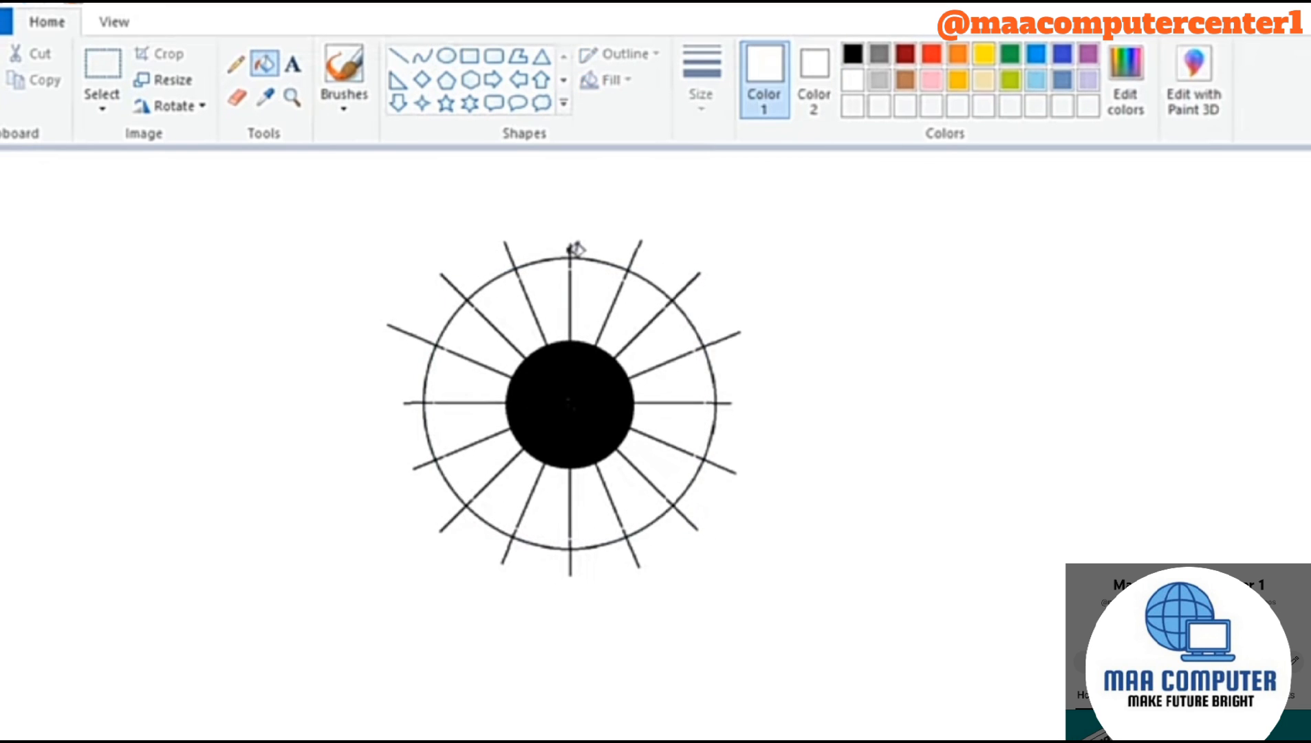
click(569, 253)
- Mix a dark brown, add it to the custom colours and make it the drawing colour
click(111, 20)
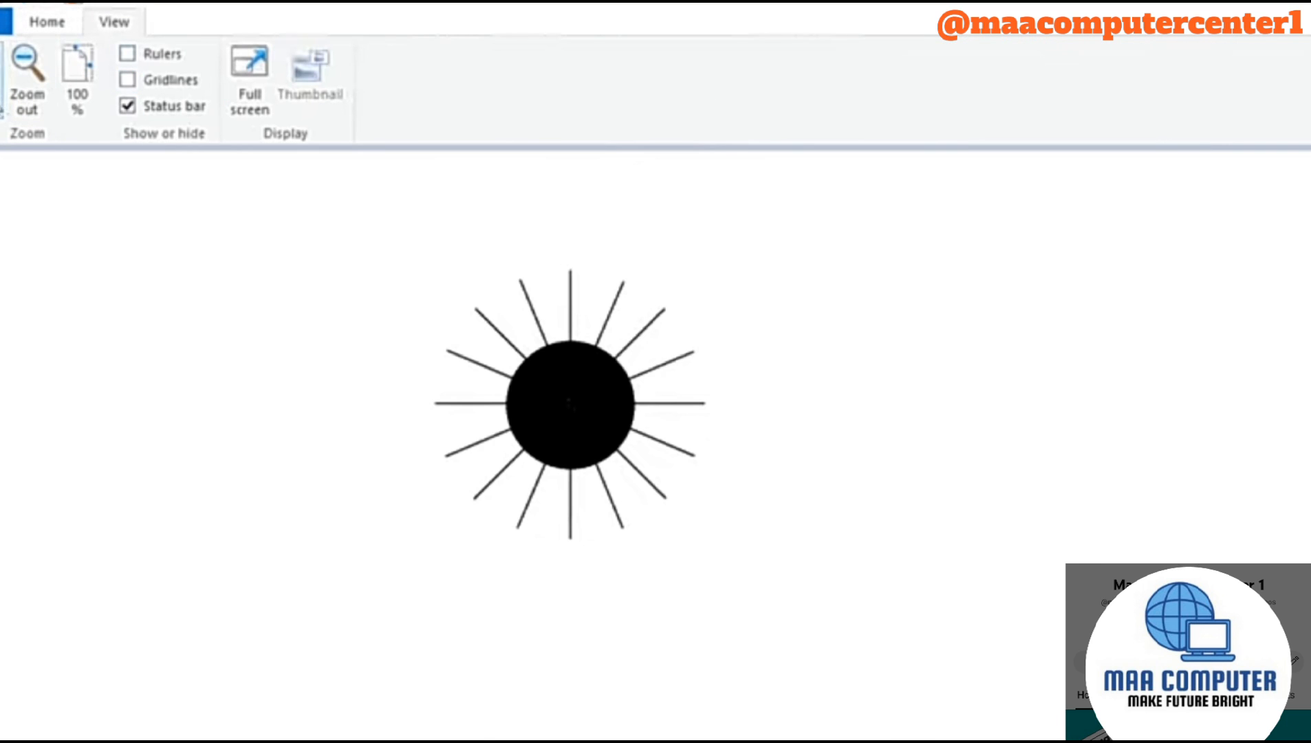
click(1, 76)
mouse_move(283, 742)
mouse_down()
mouse_move(591, 741)
mouse_move(468, 742)
mouse_up()
scroll(589, 501, down, 2)
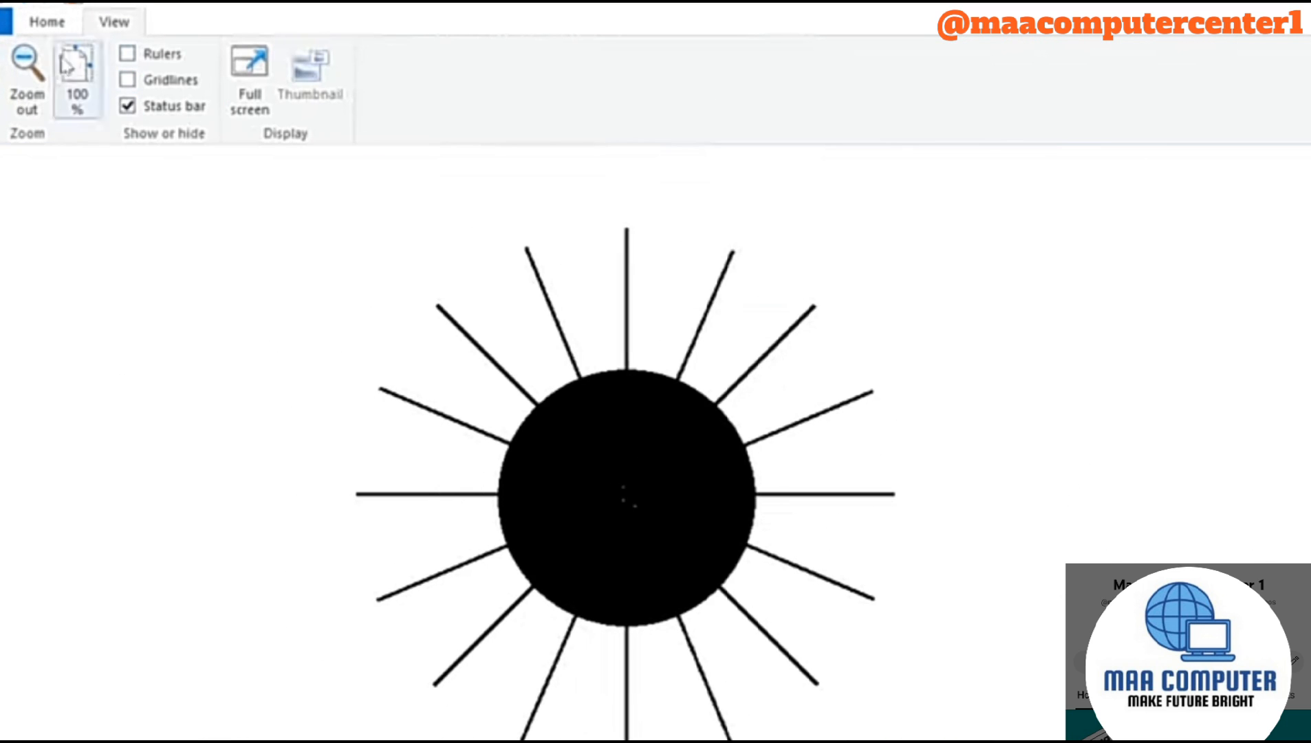
click(47, 22)
click(905, 59)
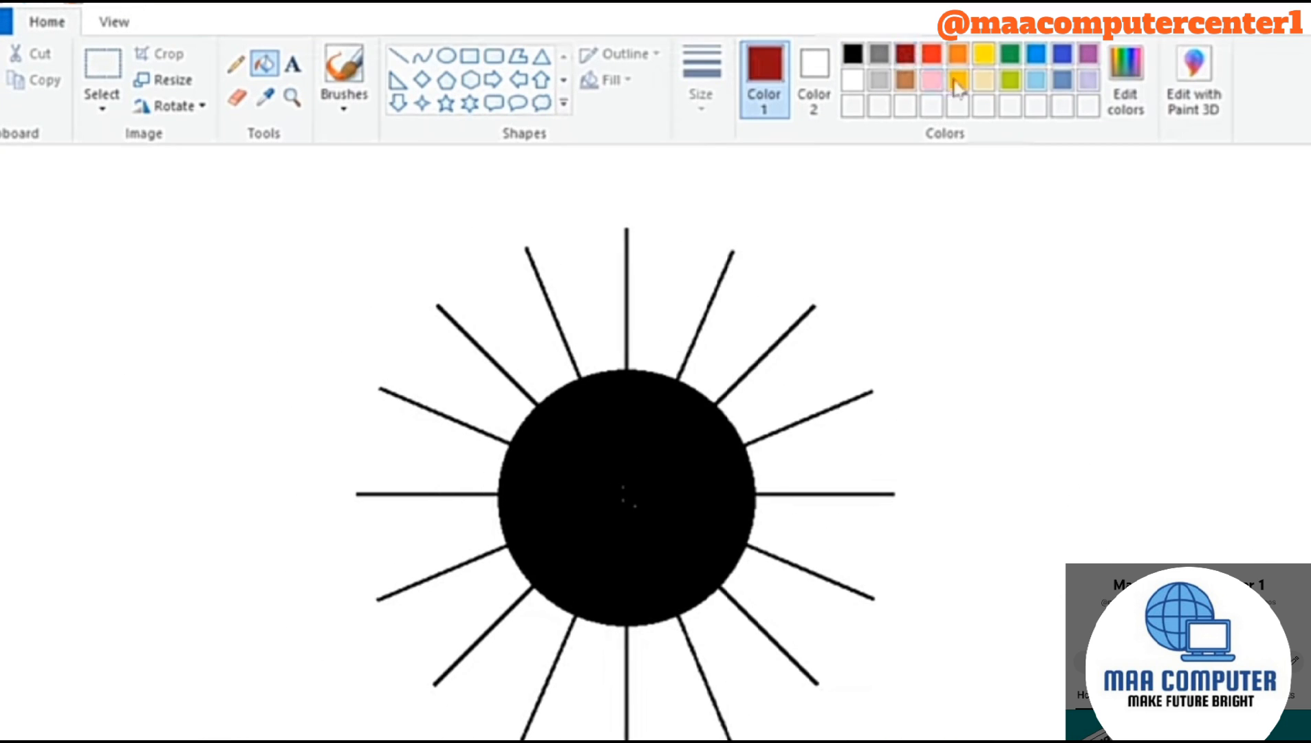
click(1126, 80)
drag(1010, 420, 1009, 433)
click(796, 408)
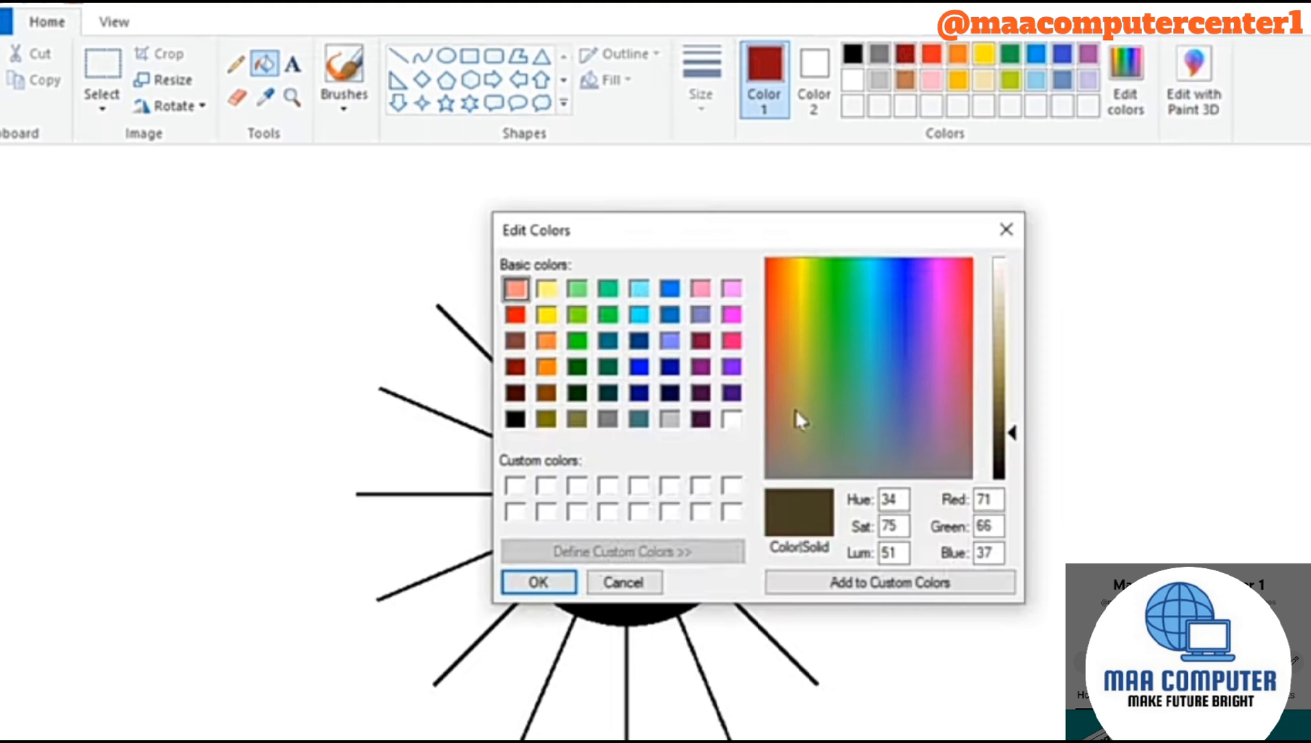
click(769, 408)
click(889, 582)
click(538, 582)
- Draw a dark brown circle along the edge of the black centre, using the third line thickness
click(449, 57)
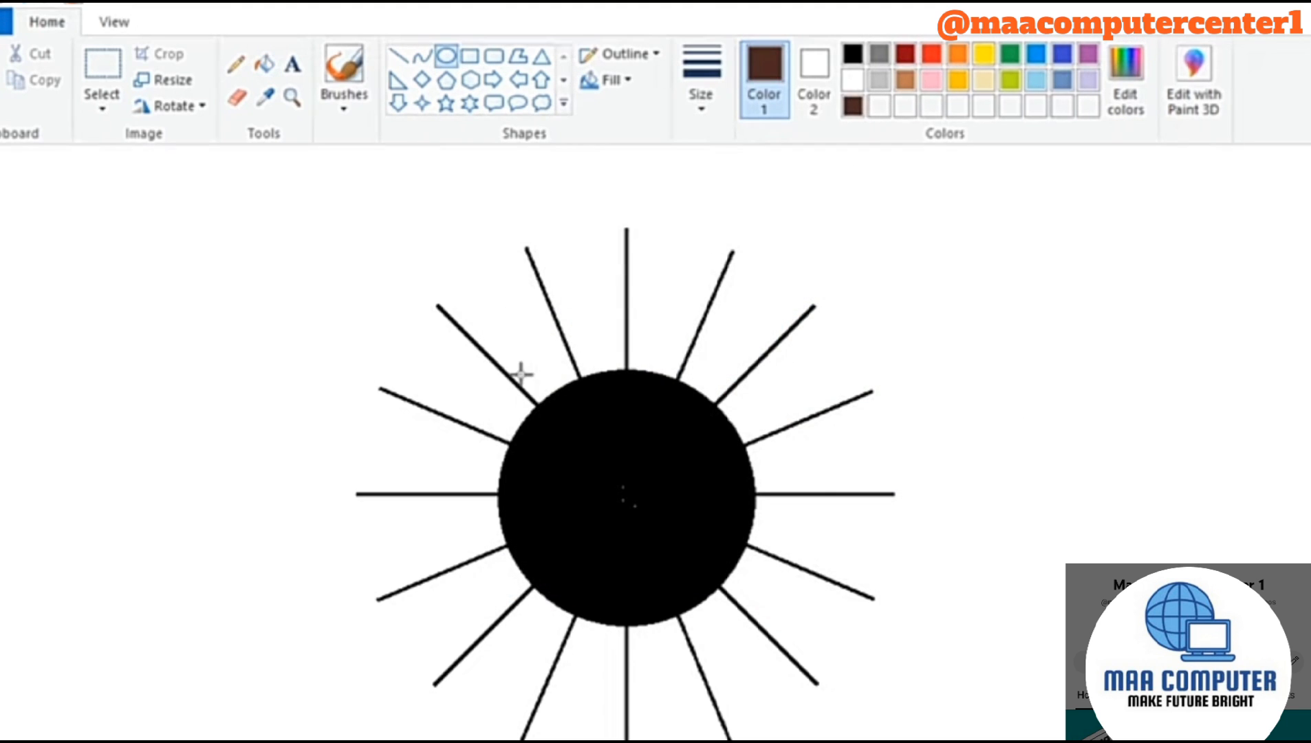
mouse_move(507, 375)
mouse_down()
mouse_move(703, 609)
mouse_move(760, 626)
mouse_up()
drag(646, 474, 633, 465)
click(702, 75)
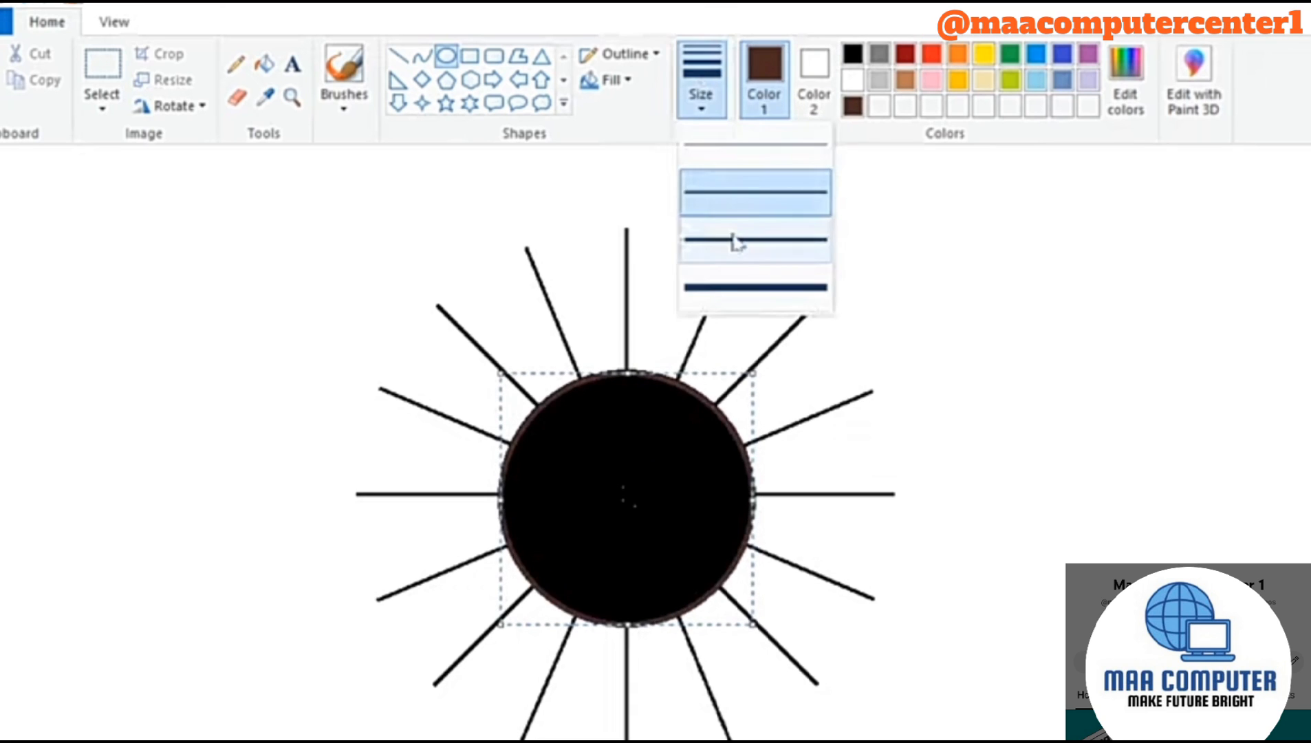
click(733, 237)
click(915, 306)
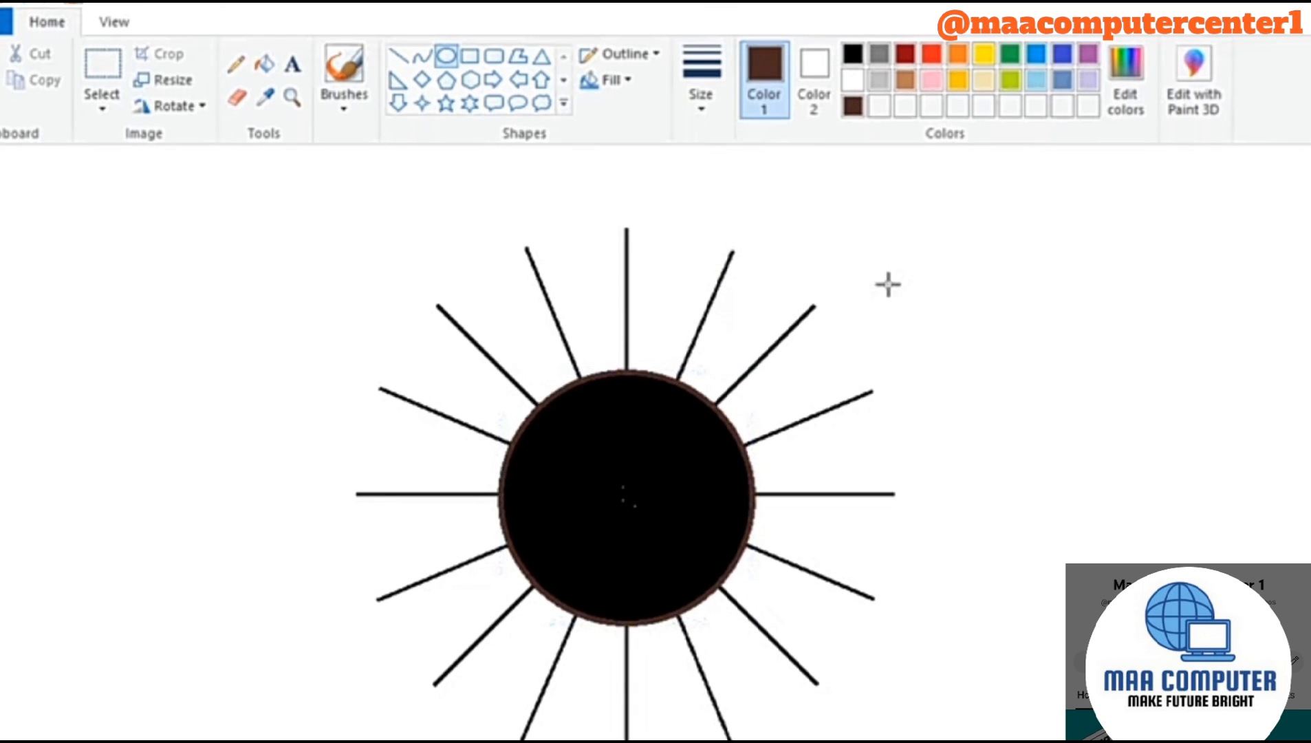
- Draw a rounded black petal tip with the second-thinnest curve between the top vertical spoke and its left neighbour
click(854, 54)
click(422, 58)
scroll(619, 590, up, 2)
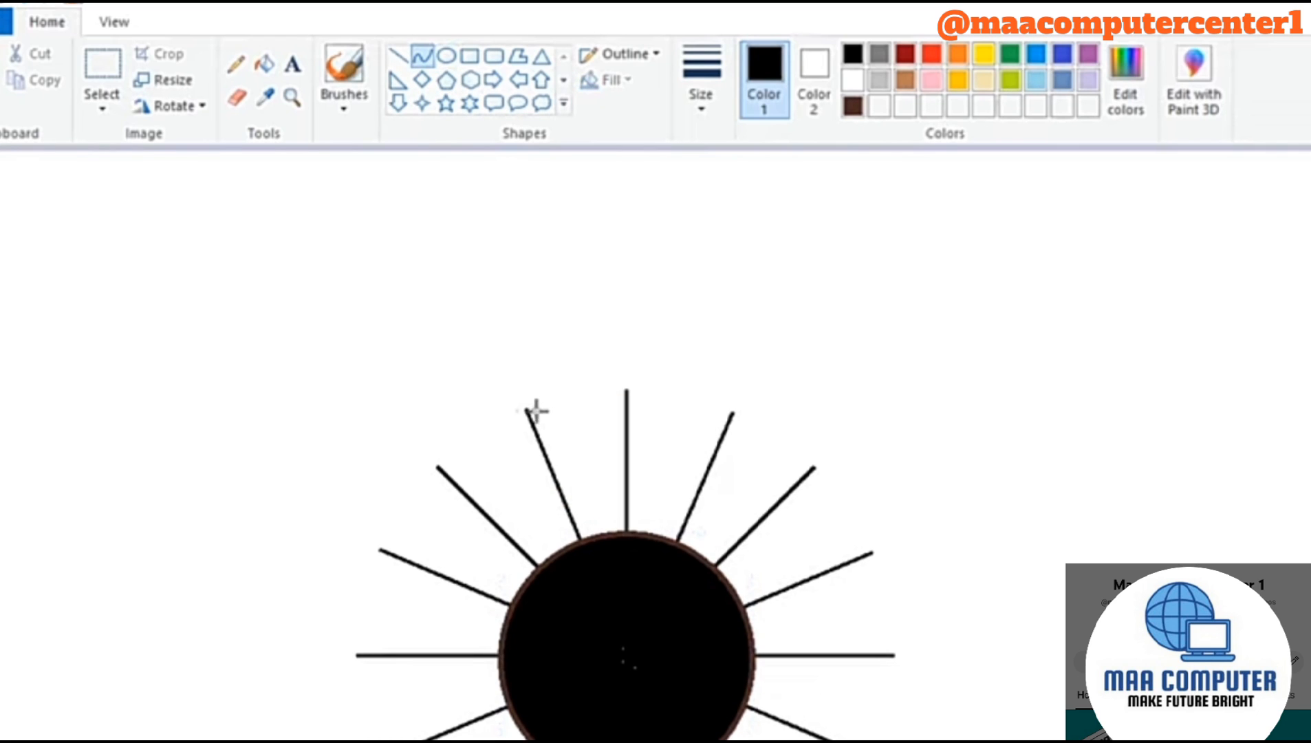
click(705, 93)
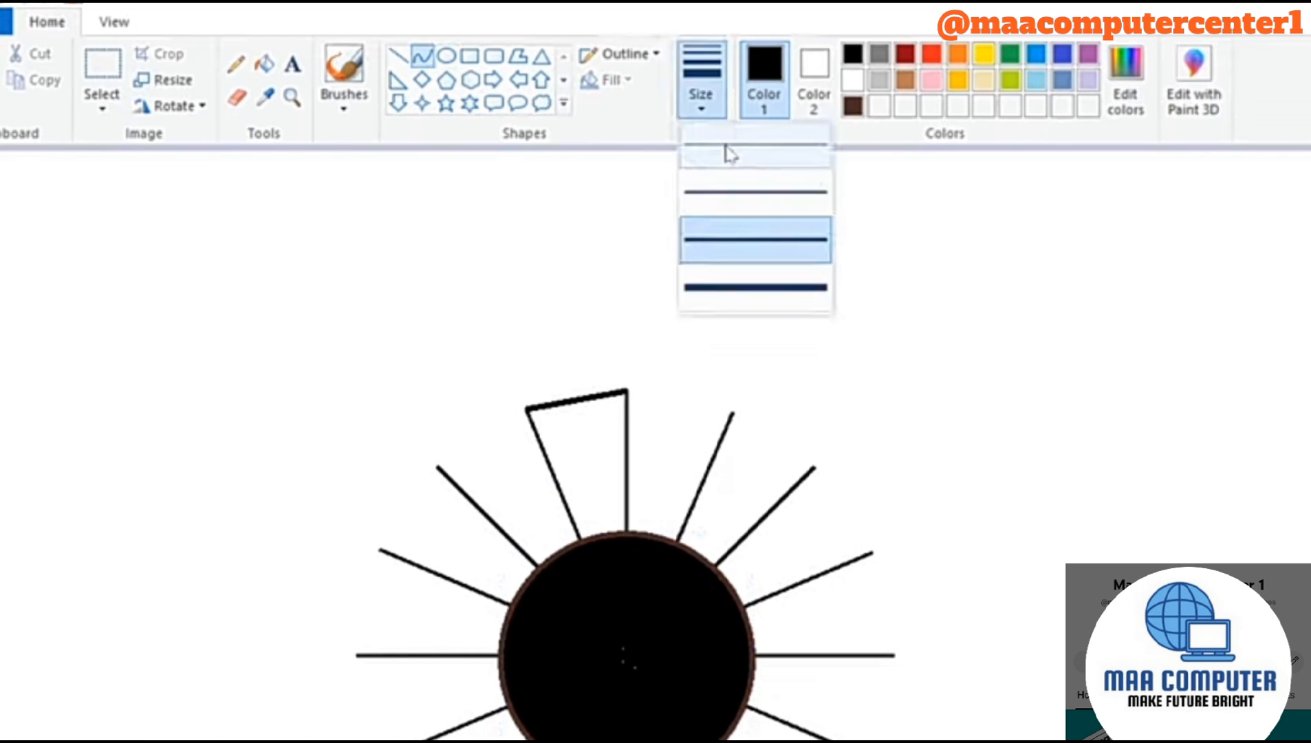
click(731, 195)
click(609, 287)
click(493, 351)
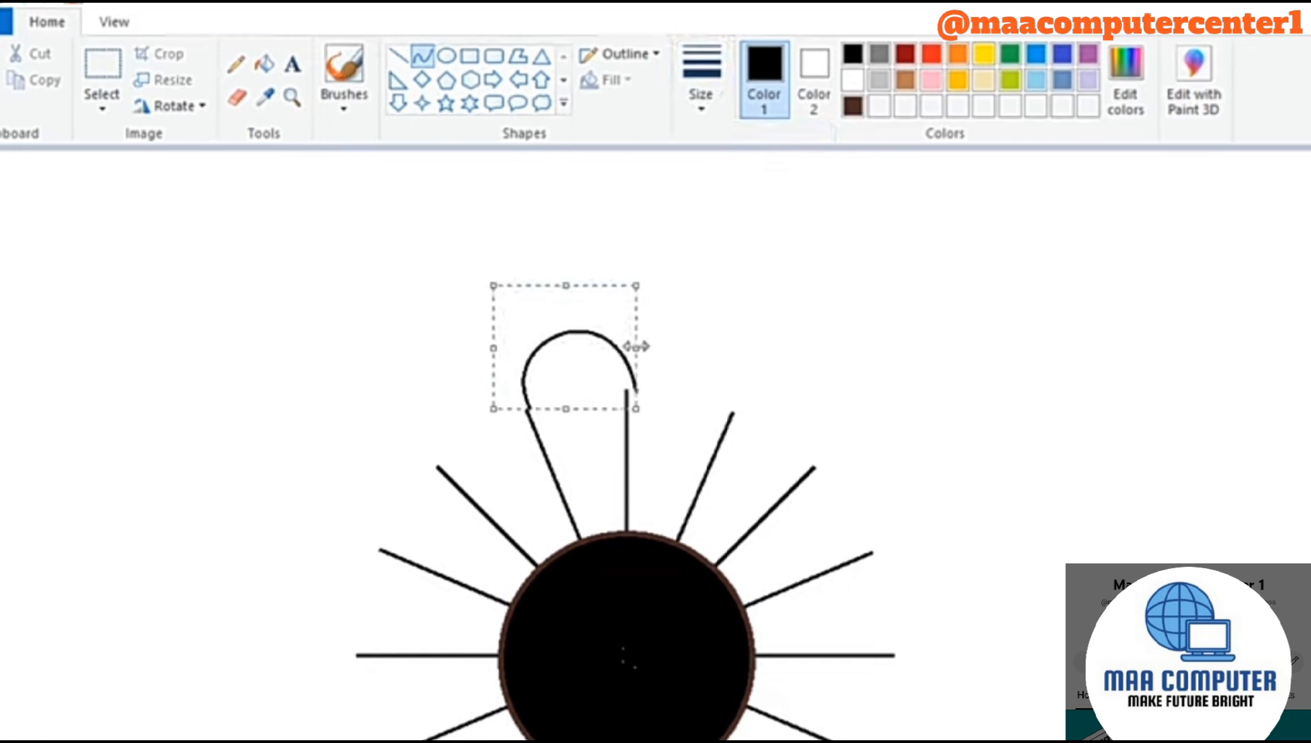
click(615, 302)
key(ctrl+z)
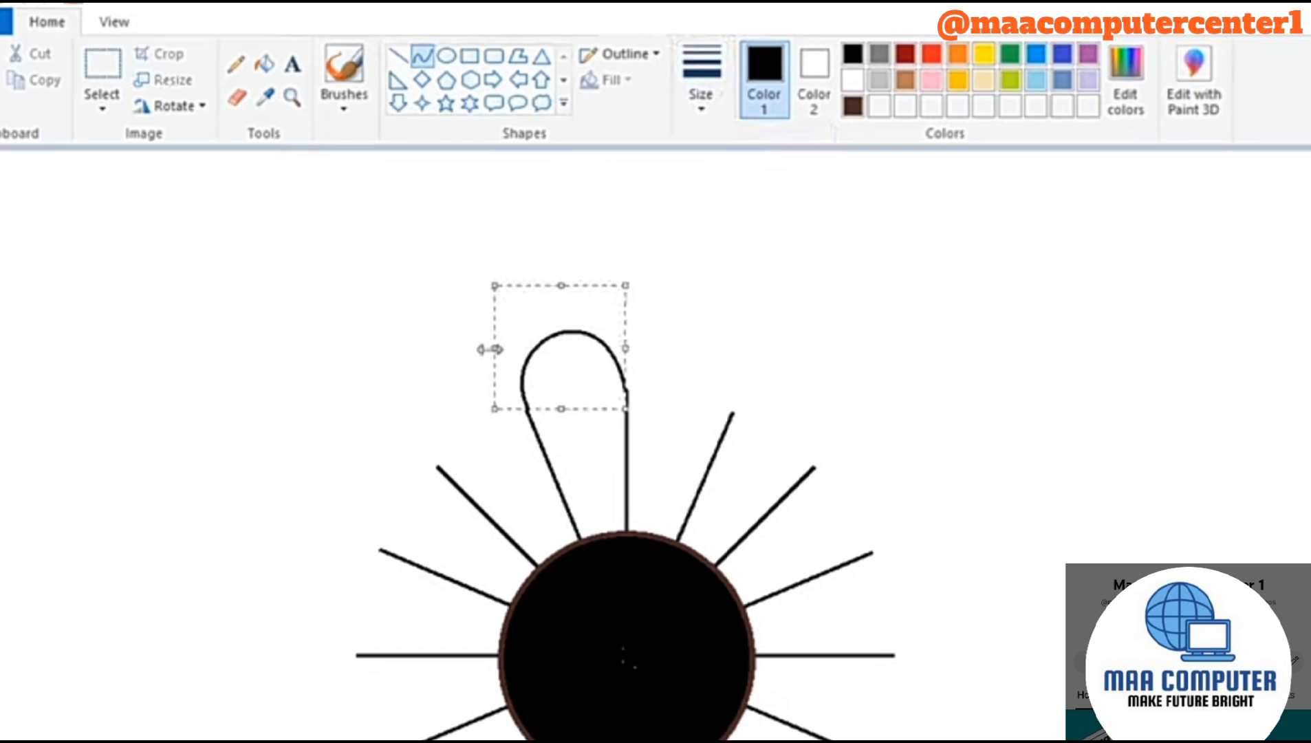
click(779, 342)
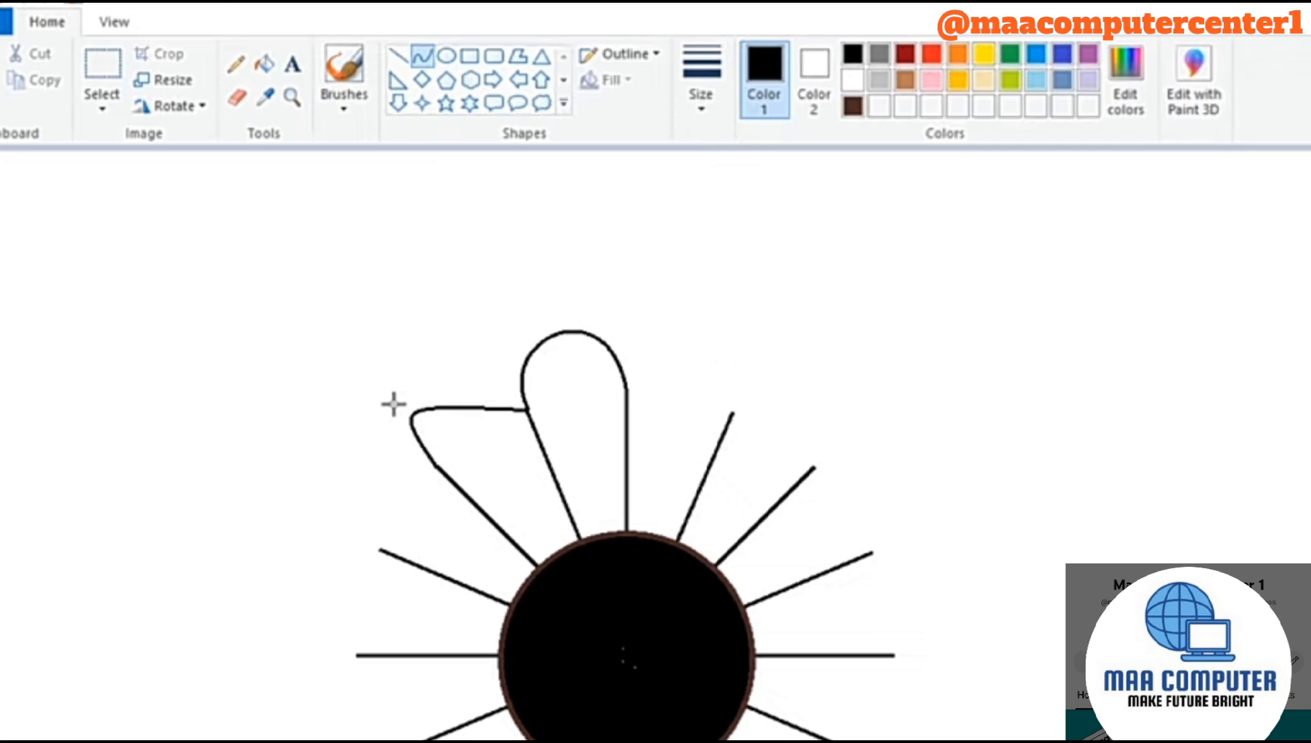
- Draw three more rounded petal tips between the remaining spokes of the flower's upper-left quarter
drag(393, 404, 480, 341)
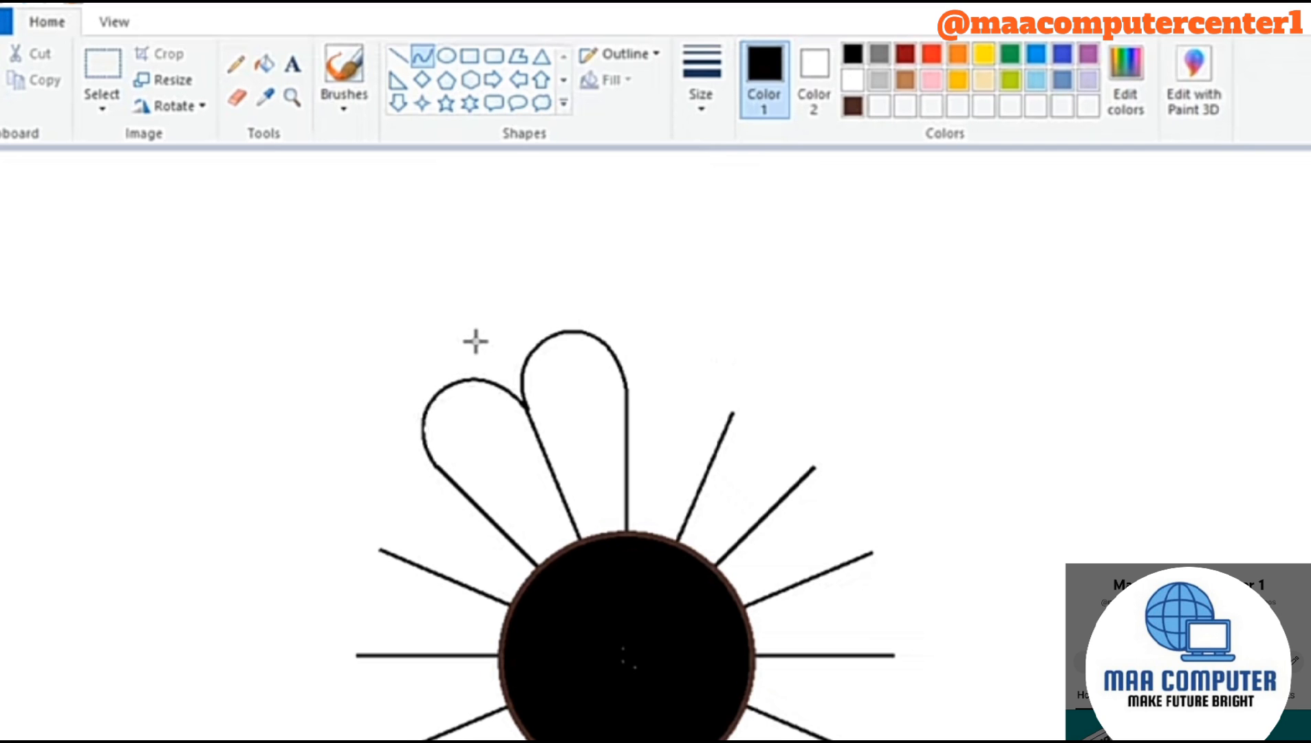
click(351, 296)
scroll(426, 432, down, 2)
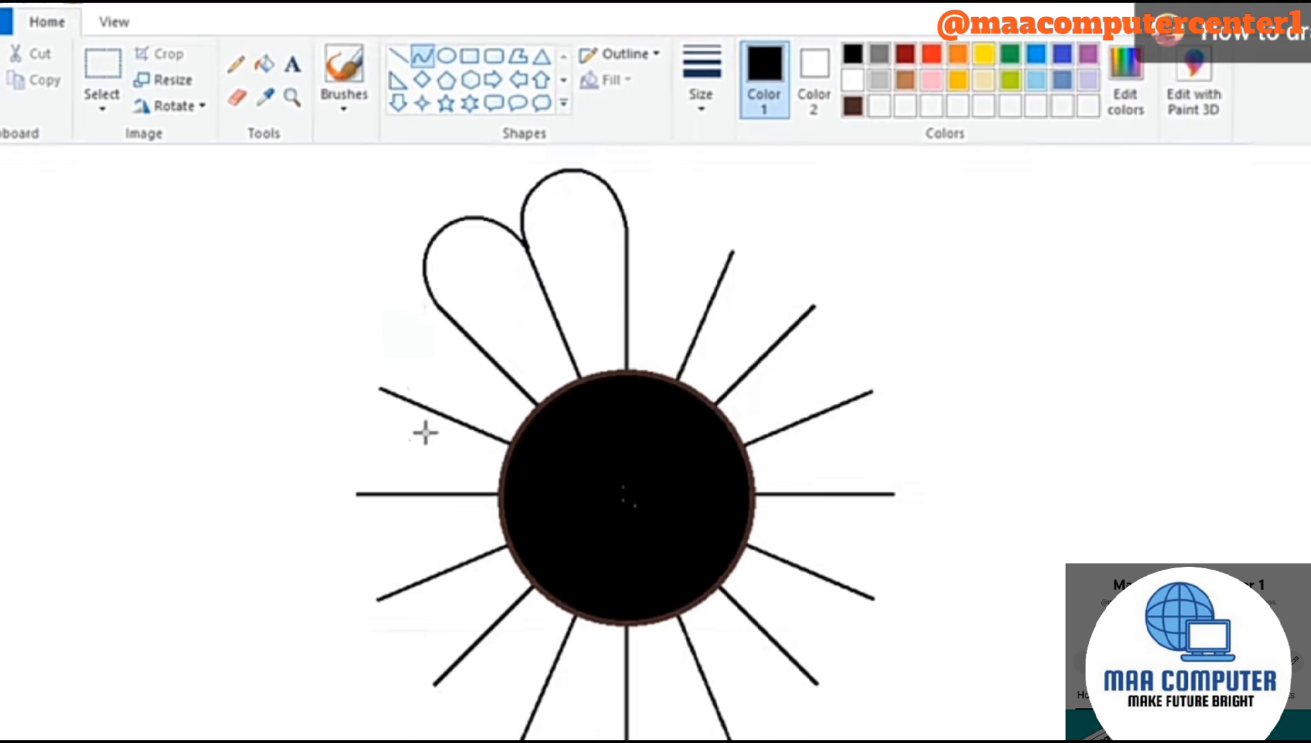
drag(435, 306, 355, 251)
click(396, 406)
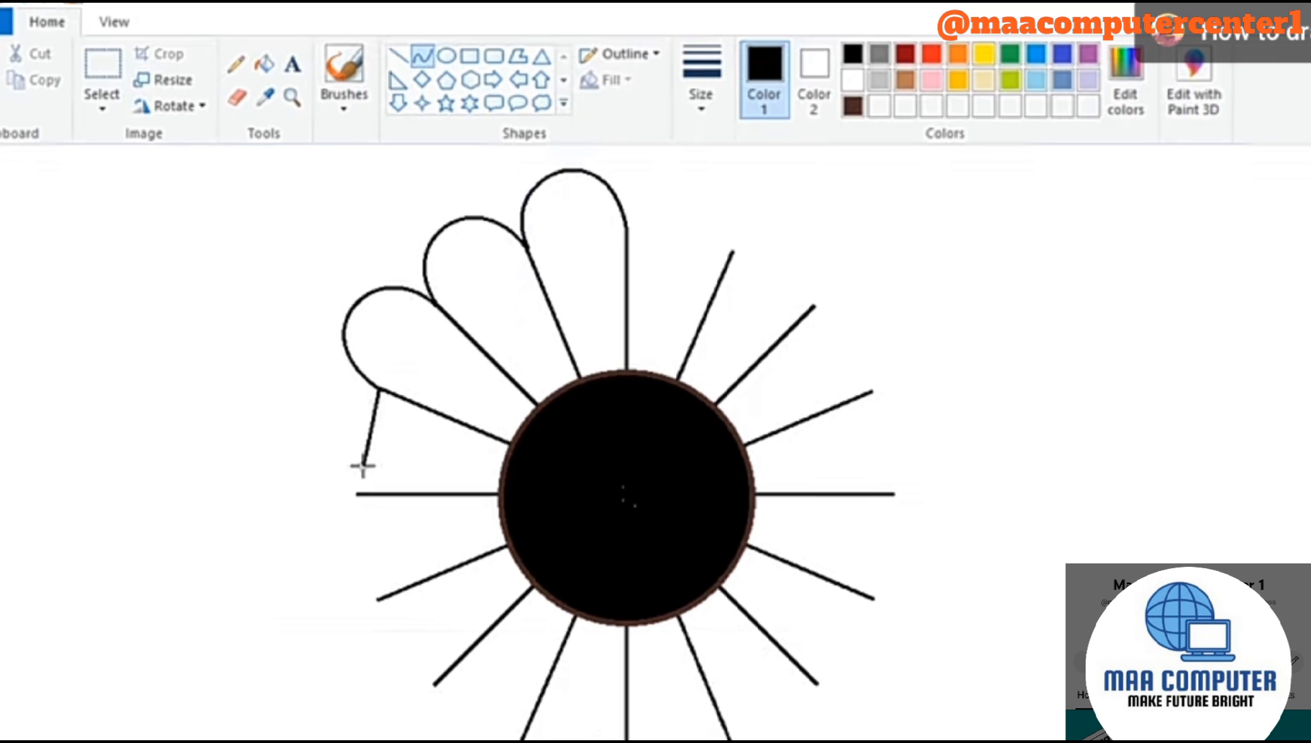
drag(334, 418, 310, 491)
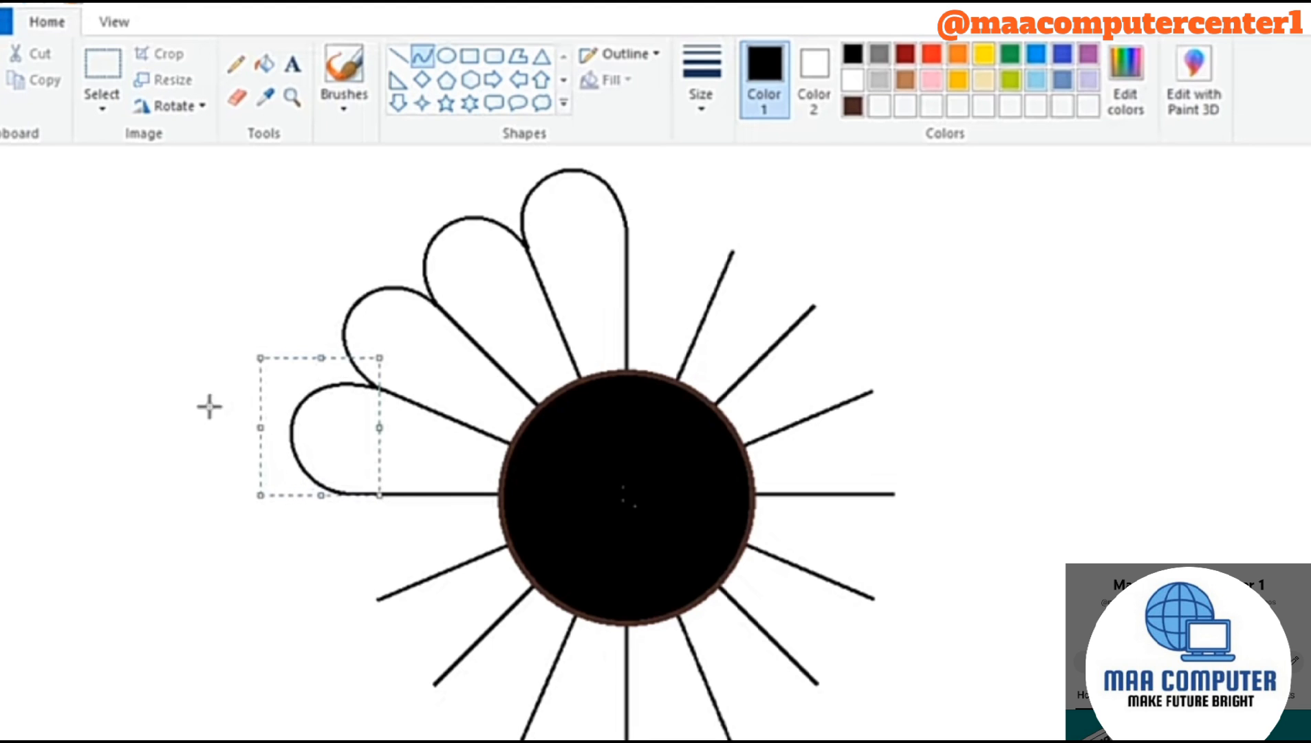
- Cut the finished upper-left quarter of the flower and delete the rest of the drawing
click(102, 68)
drag(255, 155, 630, 497)
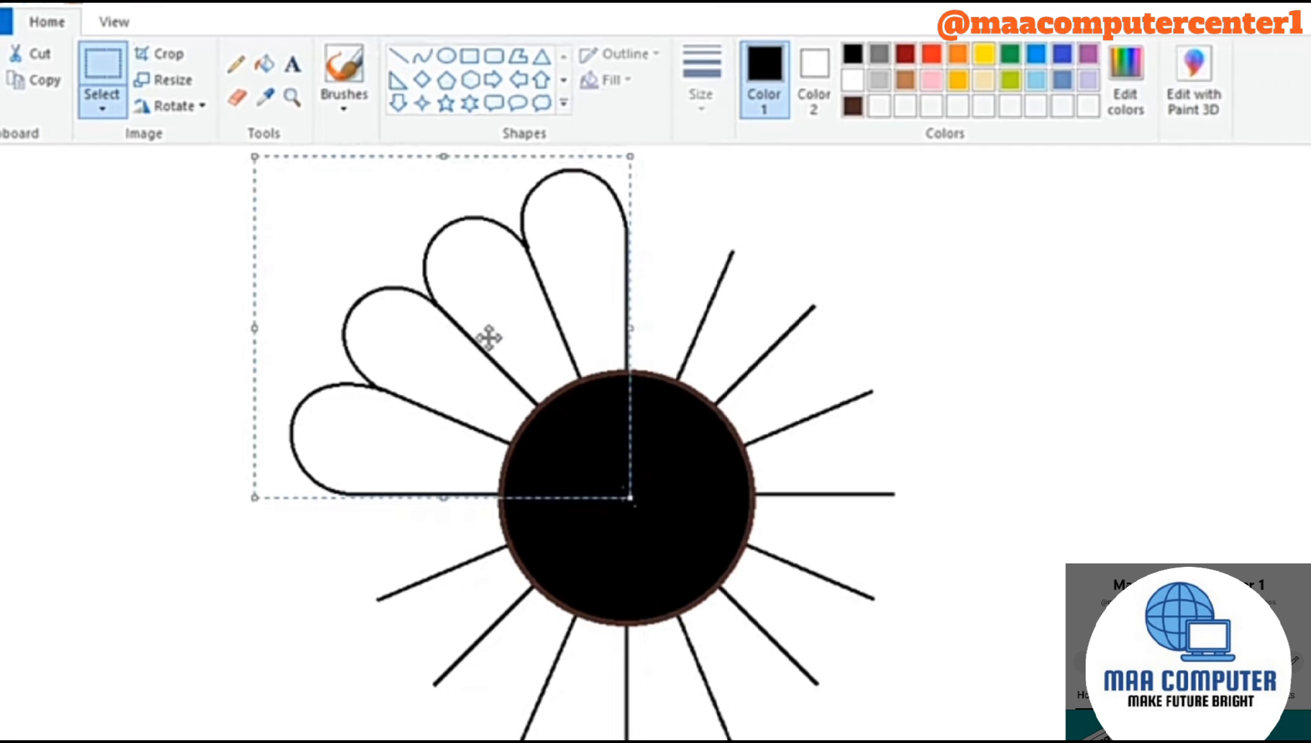
right_click(485, 359)
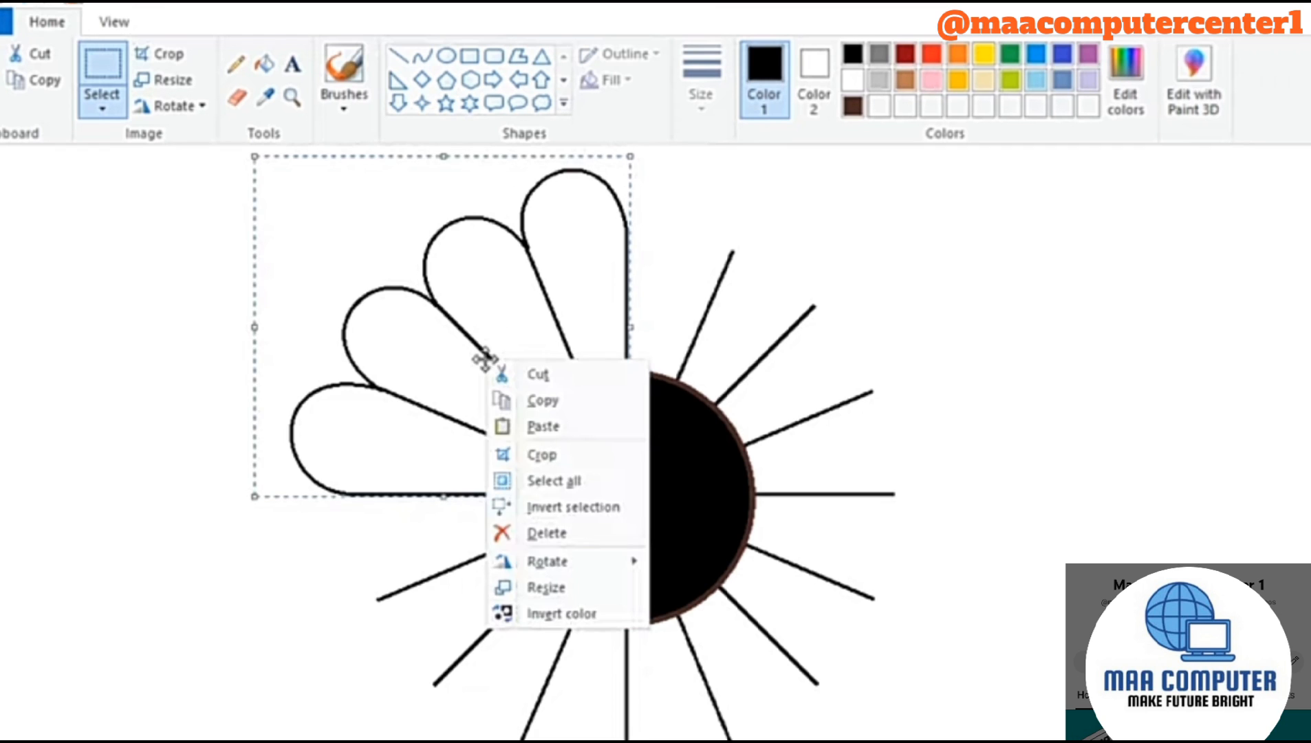
click(555, 378)
drag(303, 194, 915, 740)
right_click(738, 401)
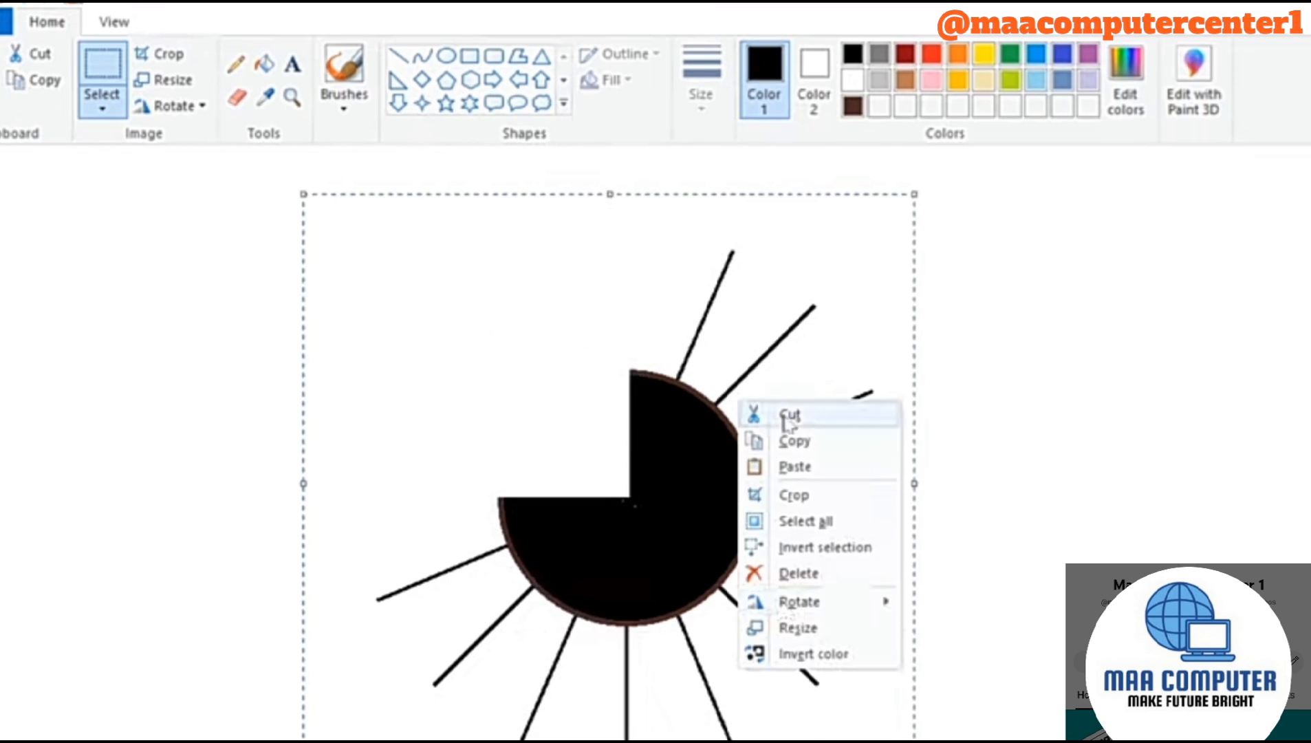
click(782, 588)
- Paste the quarter flower, move it toward the middle of the canvas, and paste a second copy beside it
right_click(372, 318)
click(428, 383)
drag(220, 372, 713, 377)
click(158, 280)
right_click(160, 276)
click(240, 336)
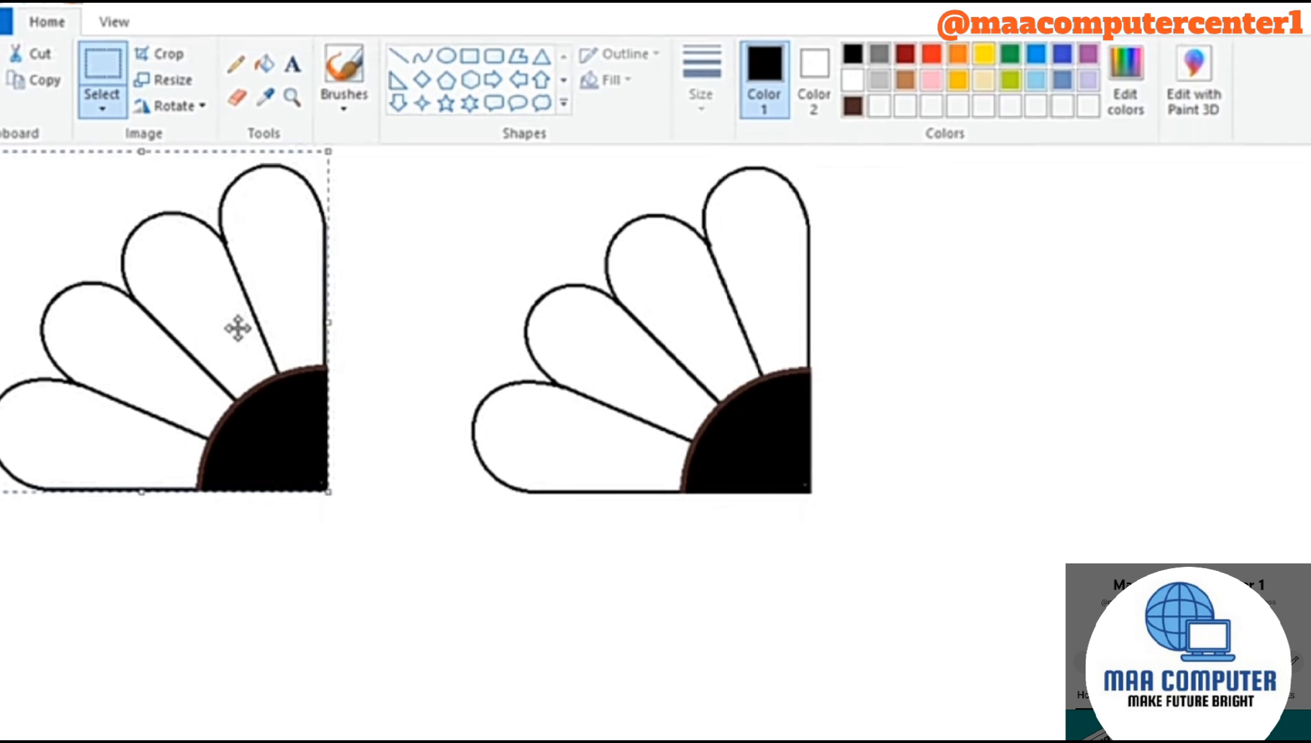
- Flip the second quarter horizontally and place it against the straight right edge of the first quarter
right_click(237, 329)
mouse_move(292, 530)
click(475, 635)
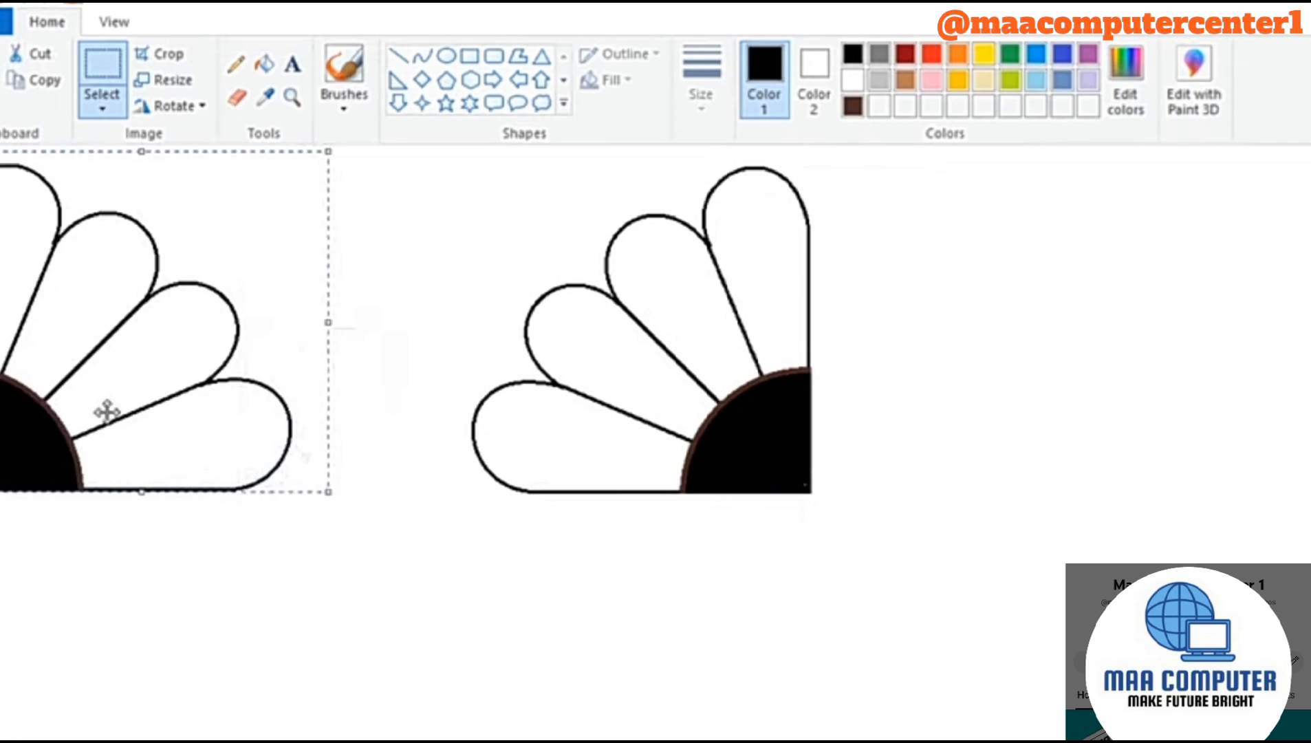
drag(108, 410, 945, 410)
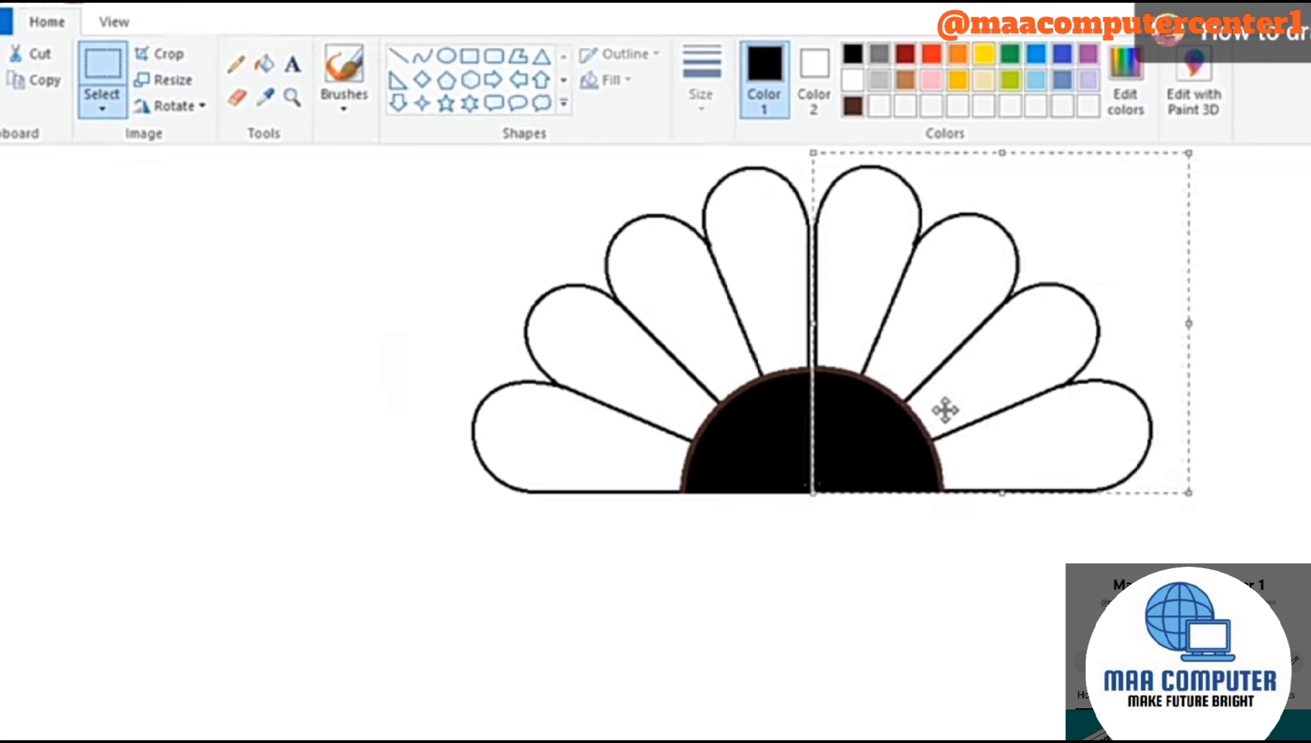
- Make the selection transparent and nudge the mirrored quarter left until its vertical spoke overlaps that of the first quarter
click(102, 106)
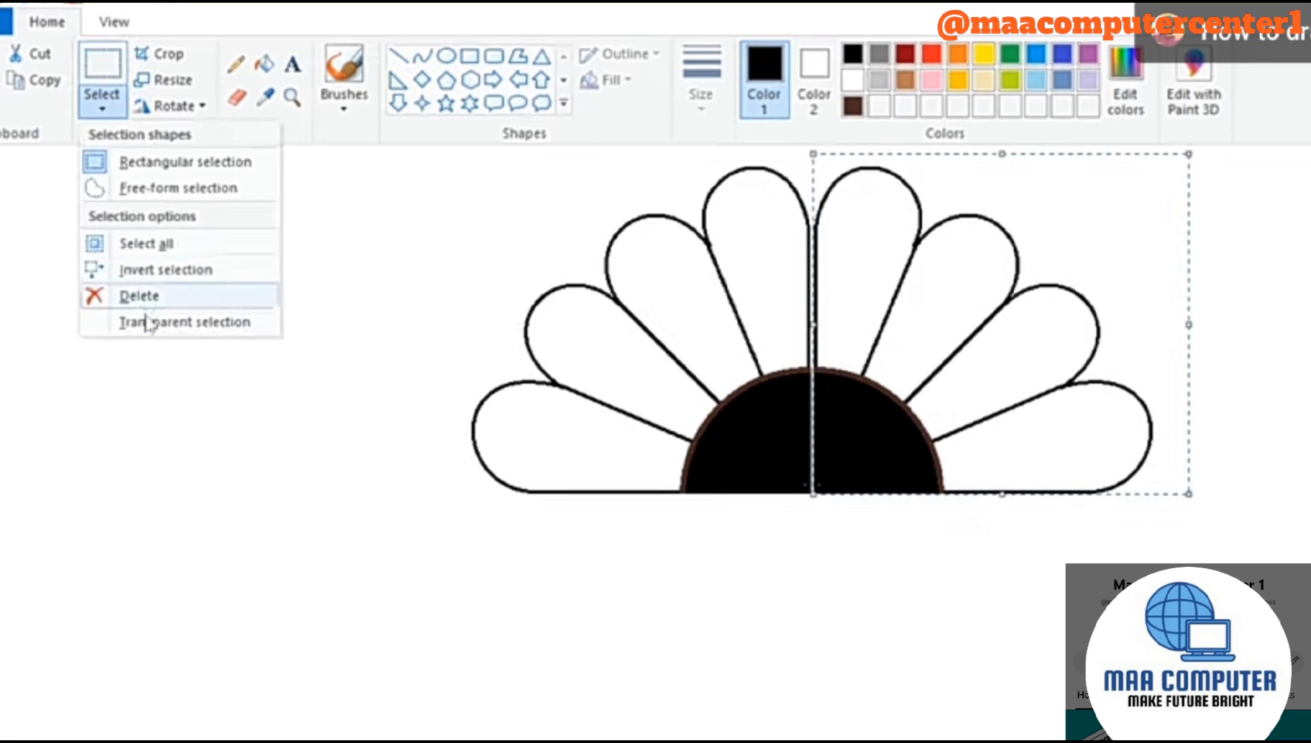
click(146, 323)
key(Left)
key(Left)
key(Left)
key(Left)
key(Left)
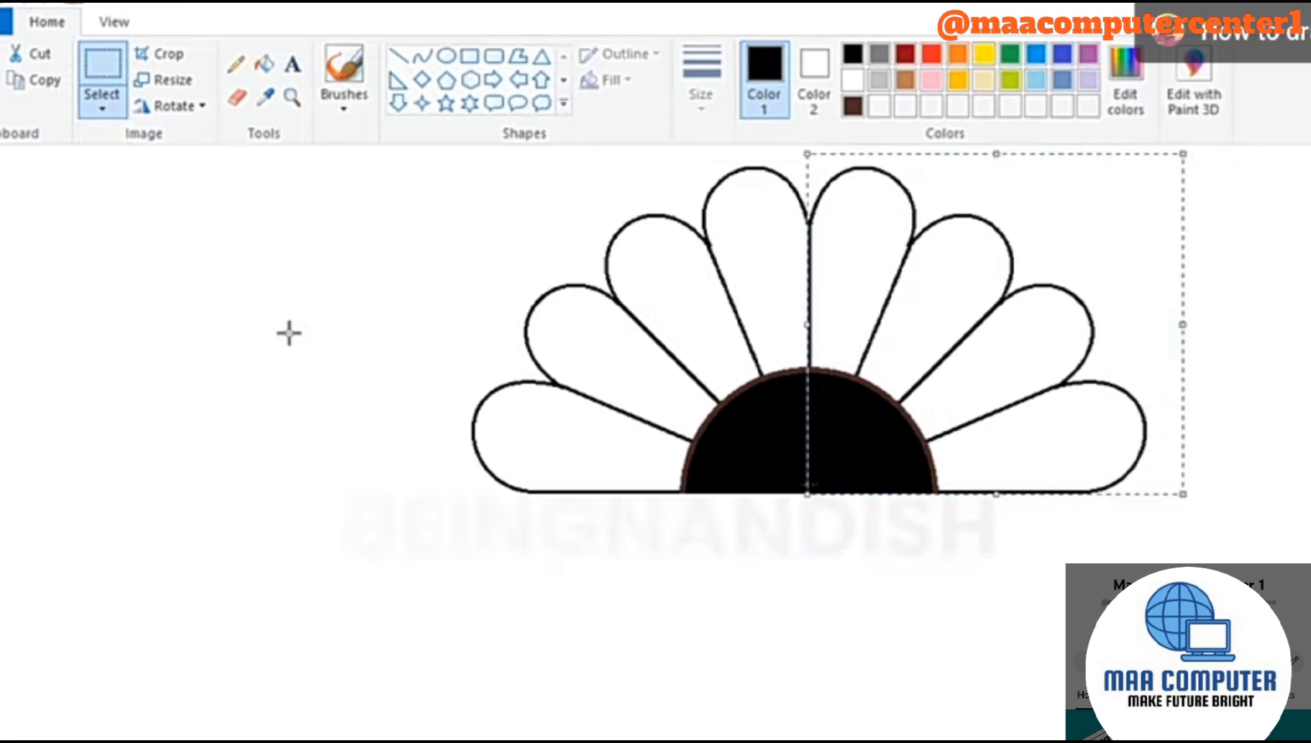
click(313, 333)
- Copy the upper half of the flower, paste it, and make the pasted selection transparent
drag(422, 154, 1156, 497)
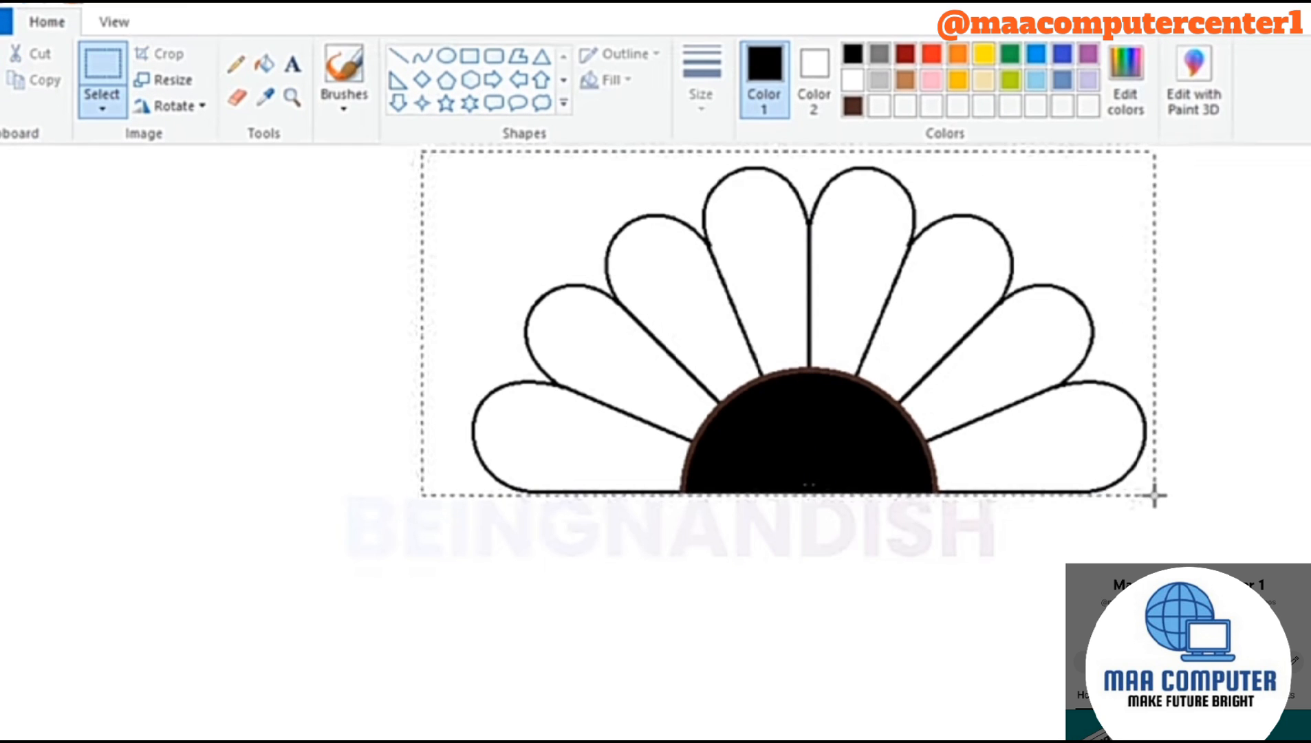
right_click(967, 271)
click(1019, 305)
right_click(100, 256)
click(175, 316)
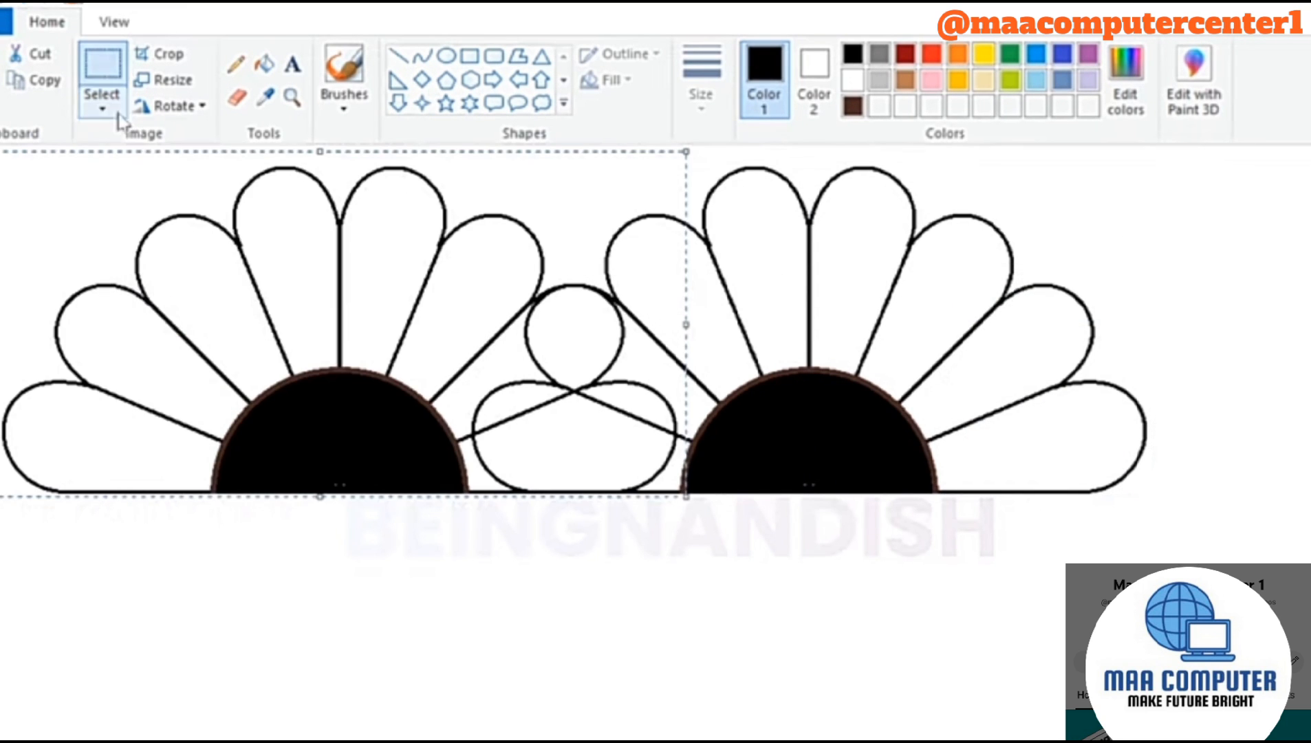
click(102, 108)
click(190, 322)
- Flip the pasted half vertically and join it beneath the upper half to complete the flower
right_click(384, 280)
mouse_move(439, 480)
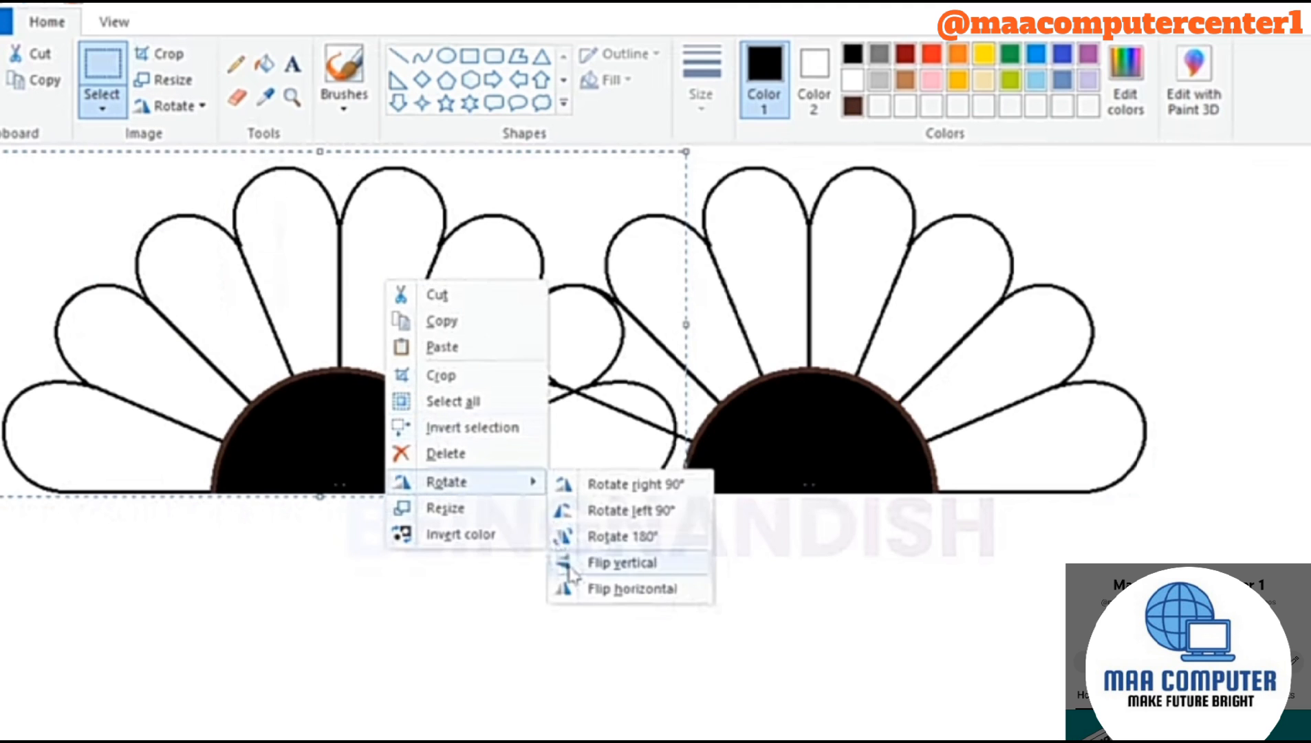
click(628, 562)
drag(375, 226, 843, 562)
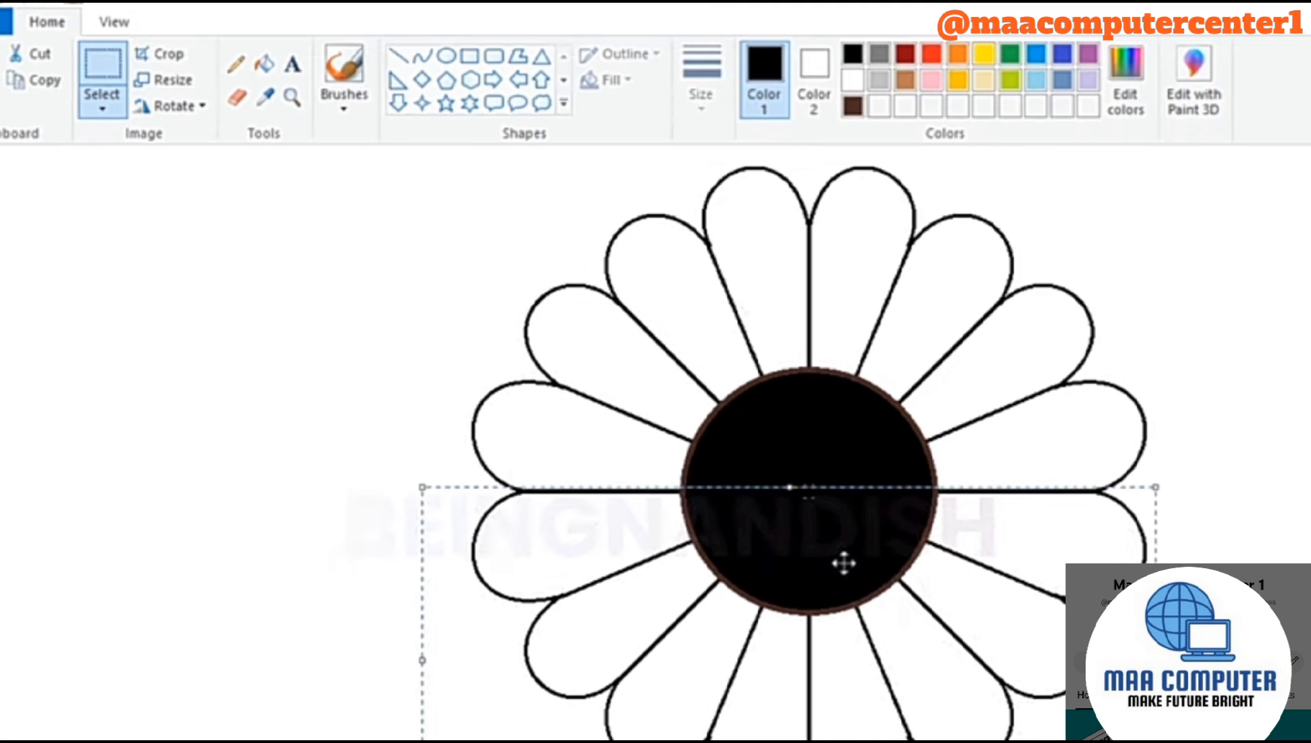
click(374, 310)
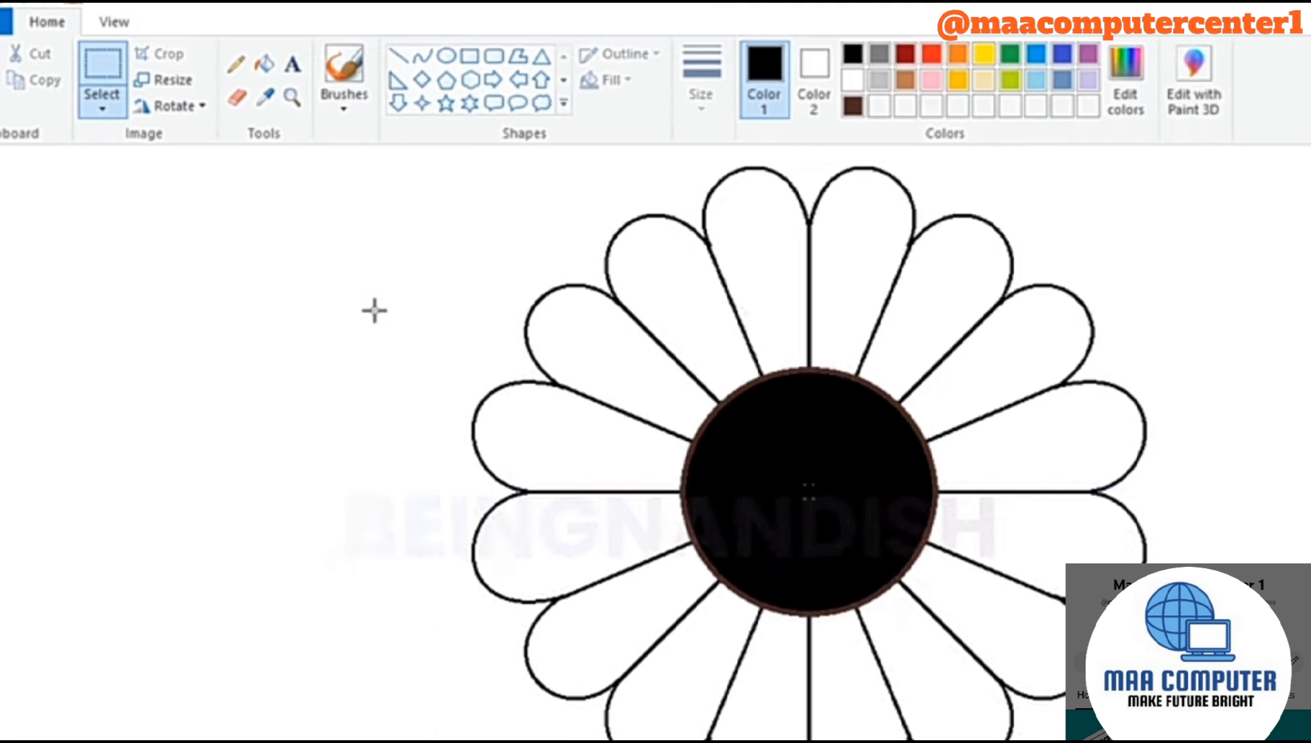
- Flip the whole flower vertically and move it up and to the left on the canvas
click(117, 23)
click(28, 76)
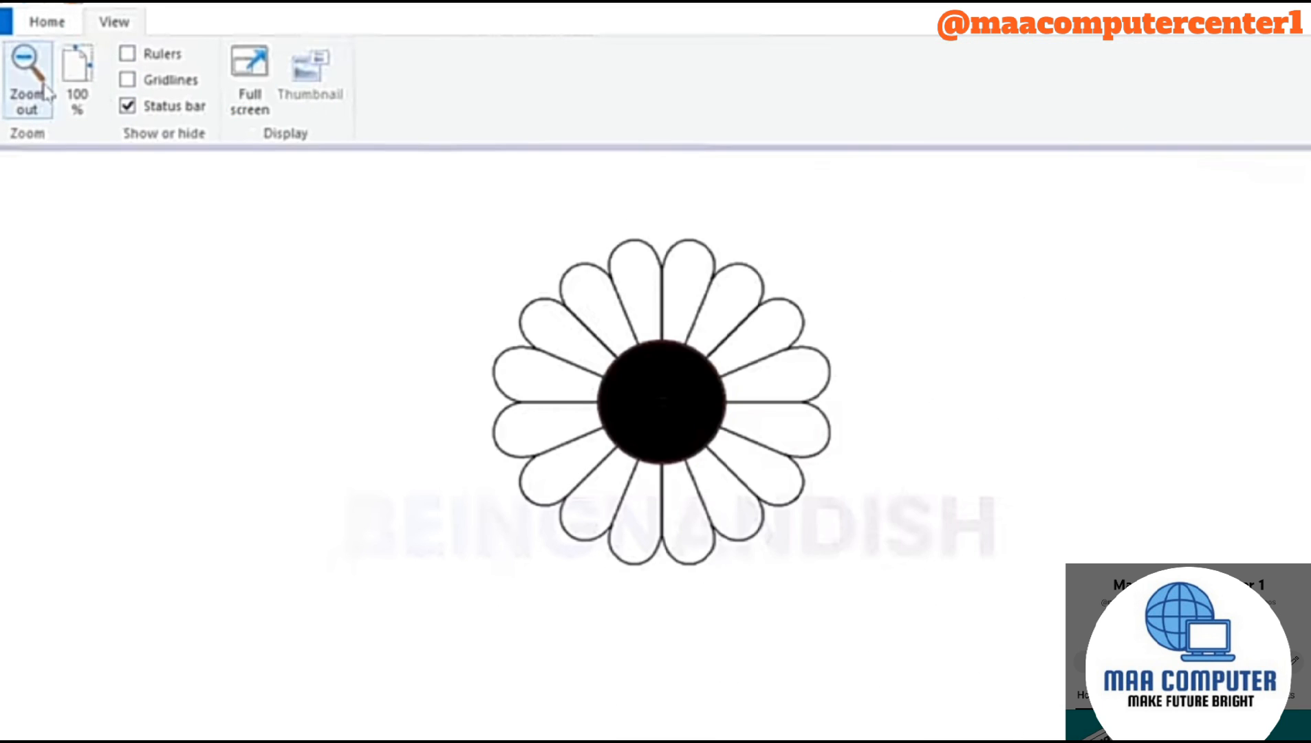
click(61, 25)
drag(465, 215, 862, 570)
right_click(737, 410)
mouse_move(801, 611)
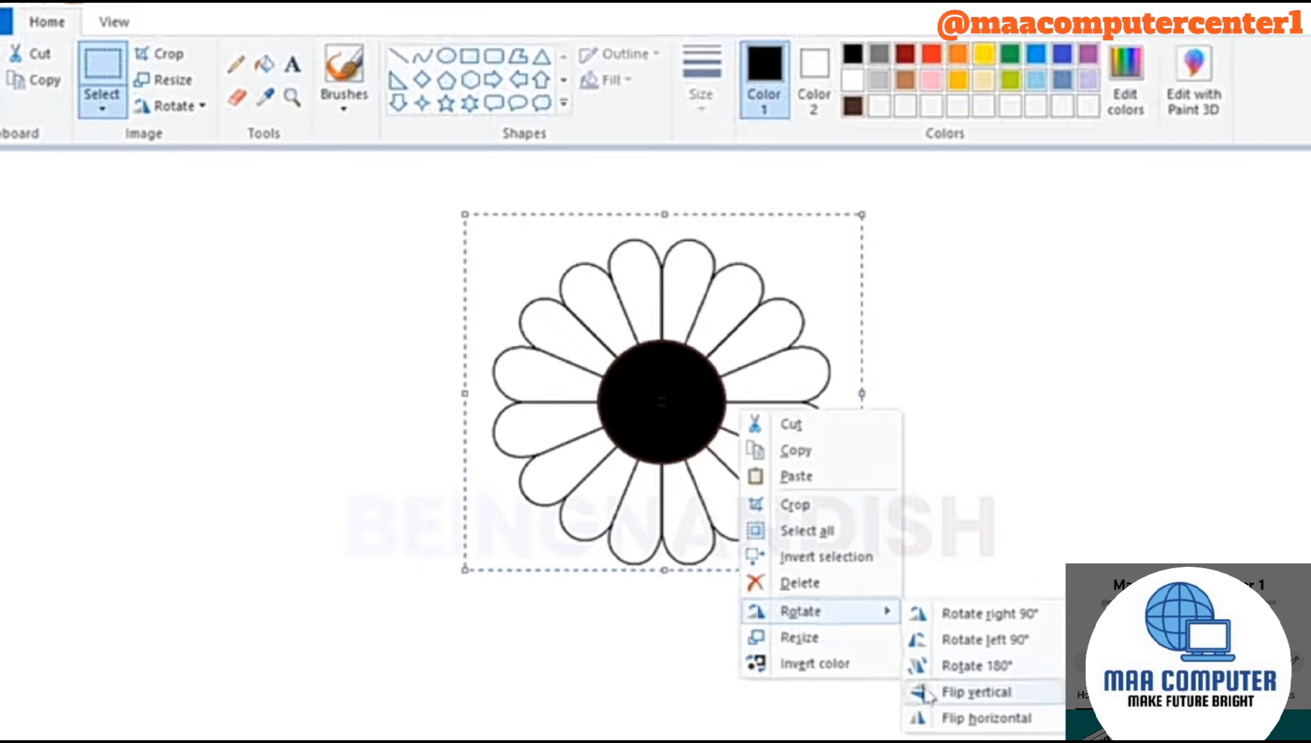
click(931, 696)
drag(799, 444, 675, 380)
click(794, 362)
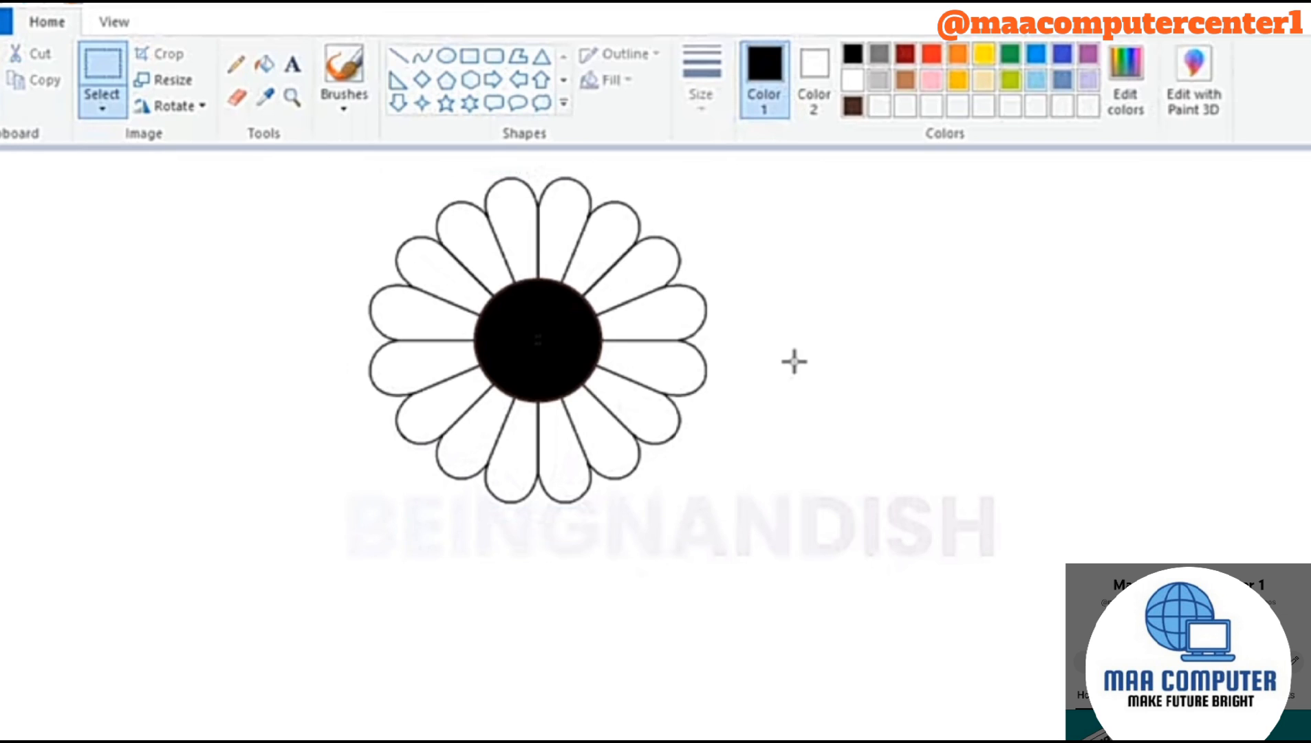
- Draw a bent stem below the flower with two thin, nearly parallel black curves
click(423, 56)
click(701, 79)
click(757, 184)
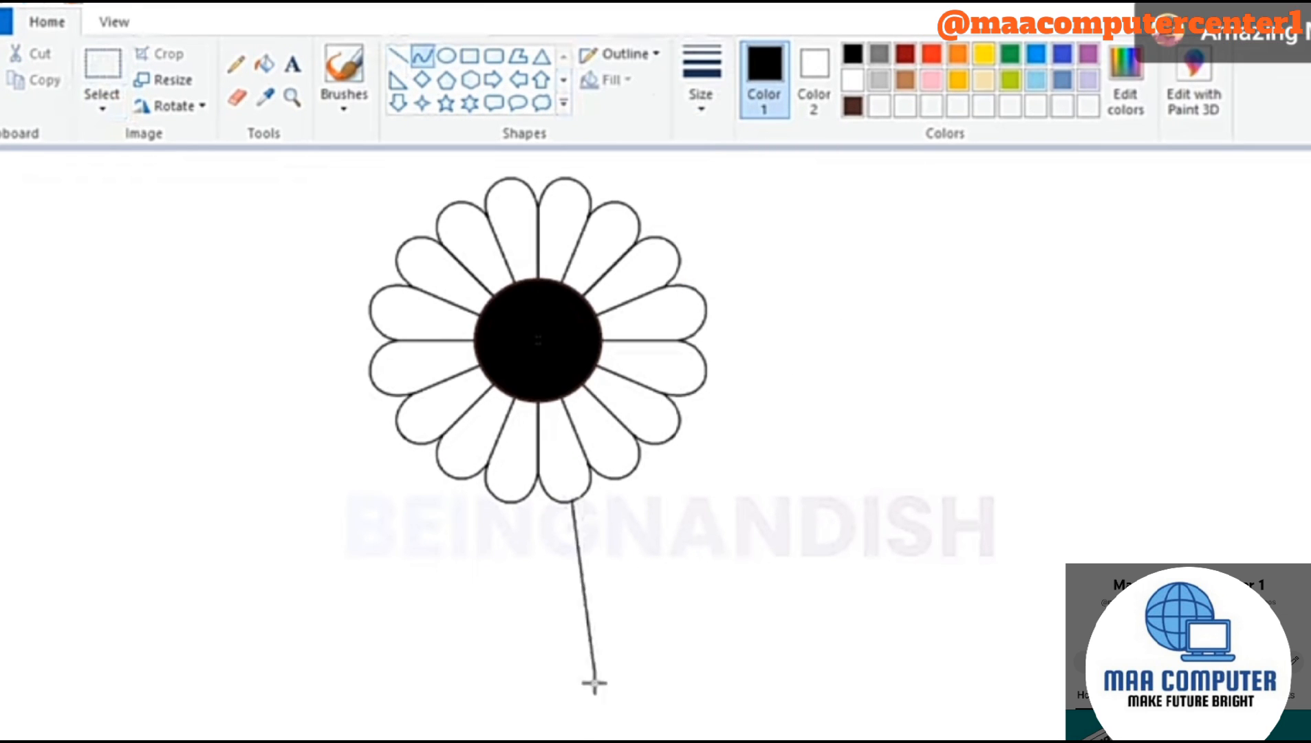
drag(595, 684, 569, 742)
click(594, 539)
mouse_move(603, 678)
mouse_down()
mouse_move(581, 741)
mouse_move(608, 649)
mouse_move(604, 694)
mouse_up()
click(587, 482)
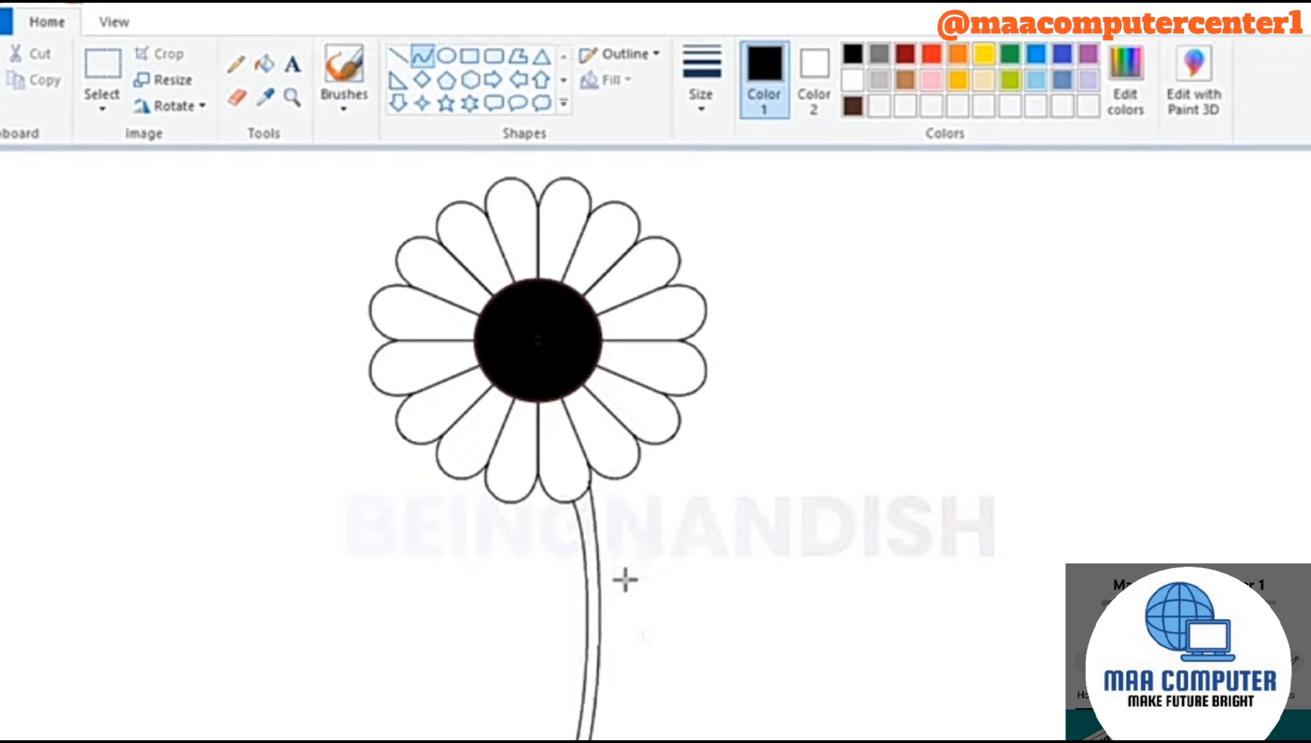
- Draw a pointed leaf on the stem's right side from two opposing curves that meet at the tip
drag(600, 638, 655, 511)
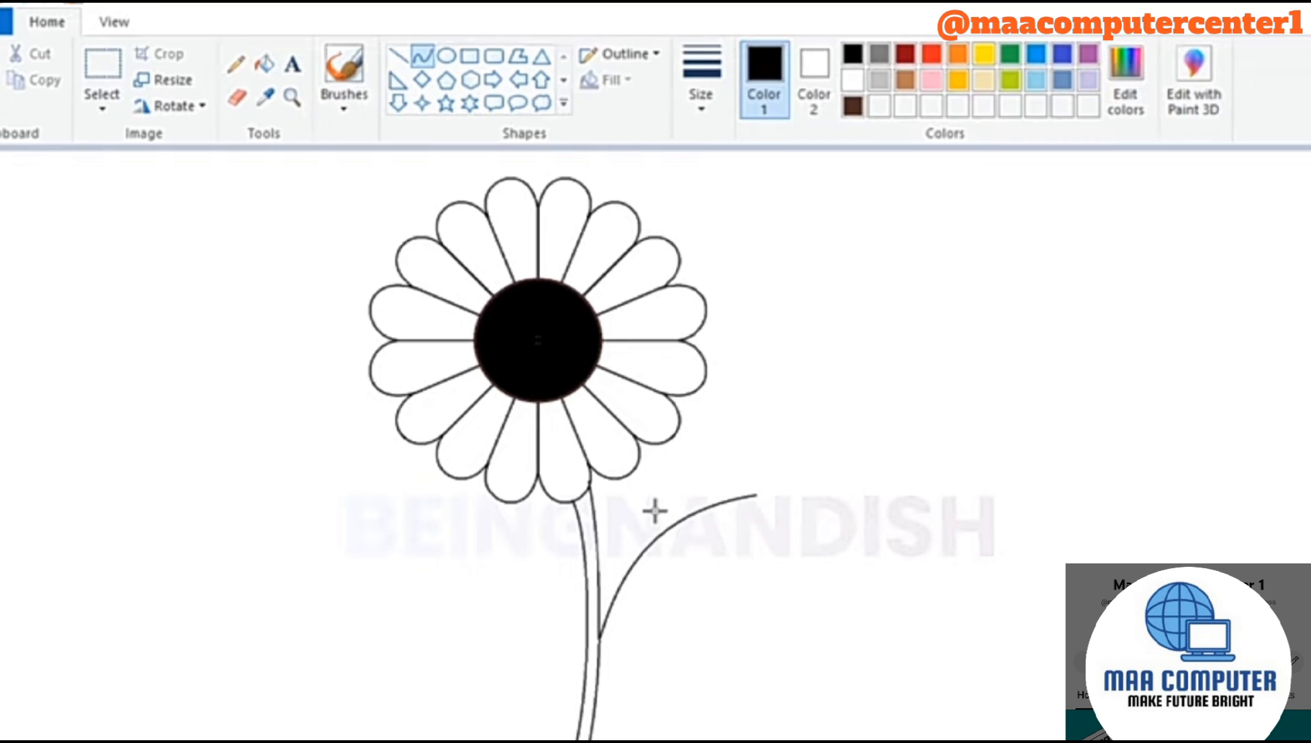
click(653, 500)
drag(763, 563, 774, 563)
click(822, 554)
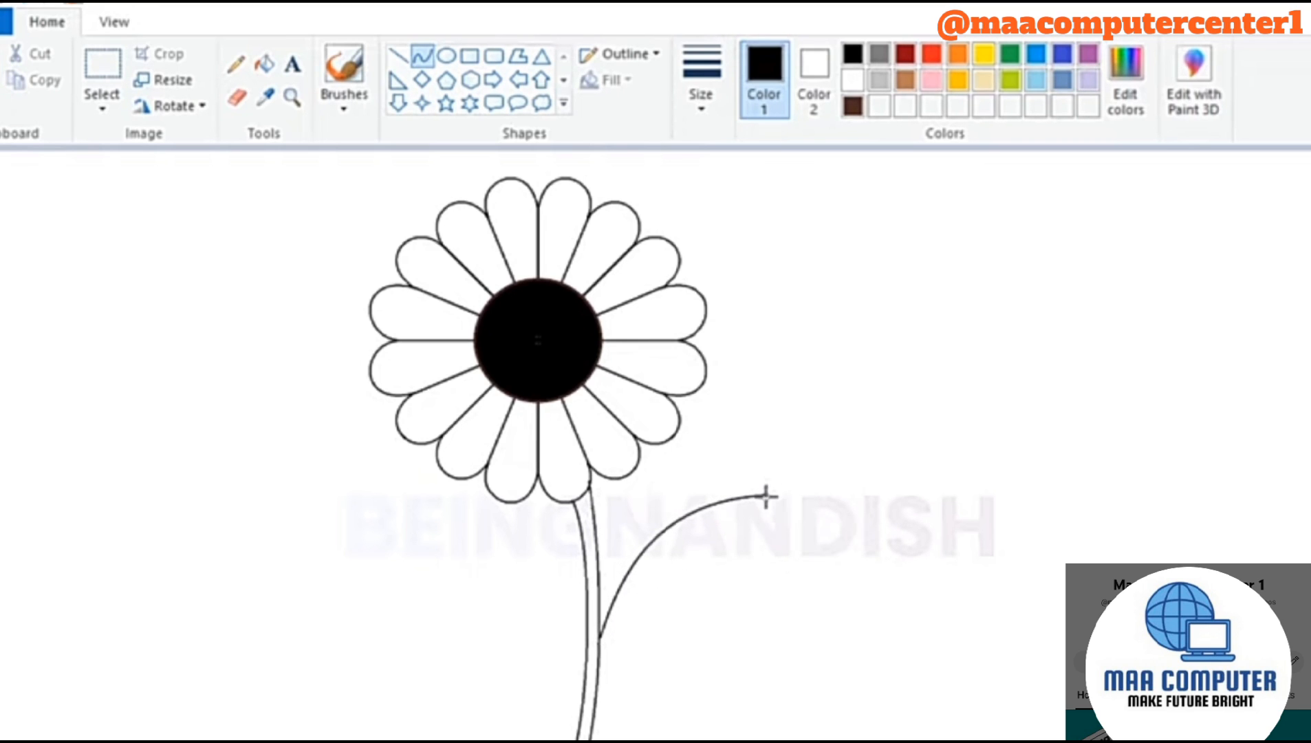
drag(712, 591, 599, 652)
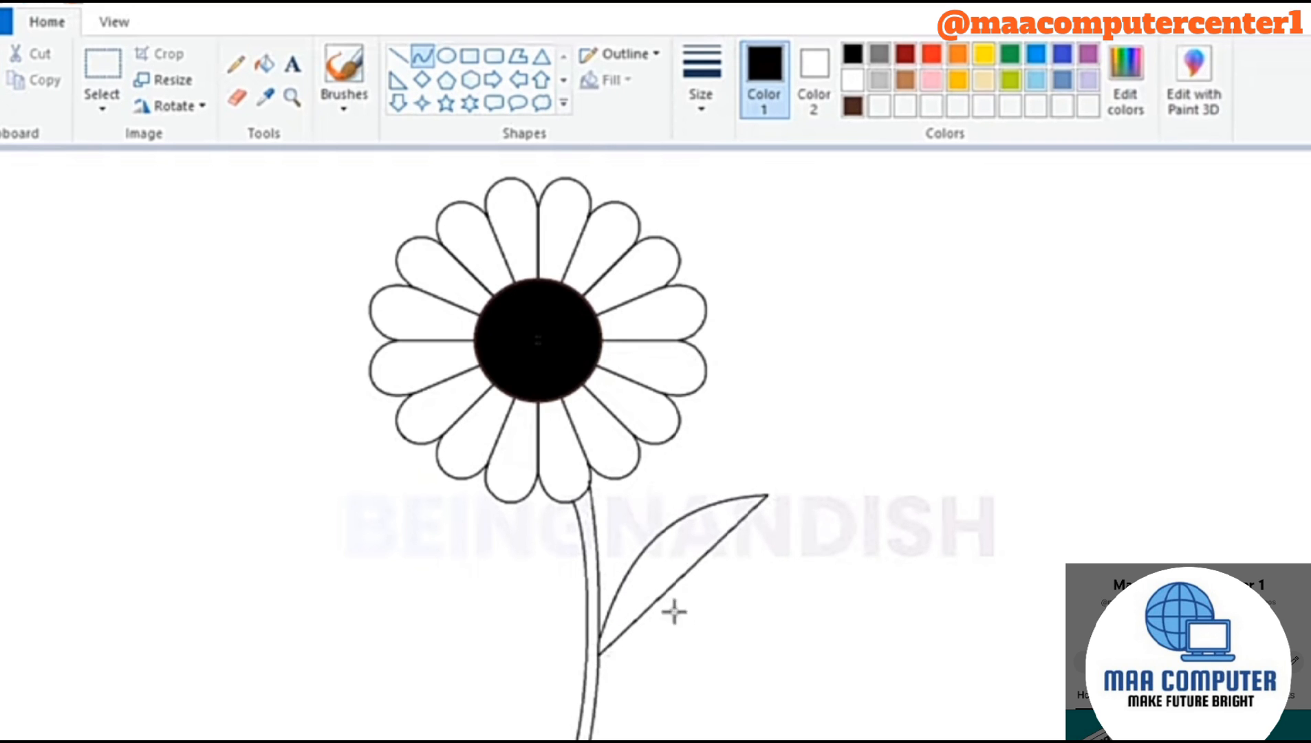
drag(674, 611, 739, 624)
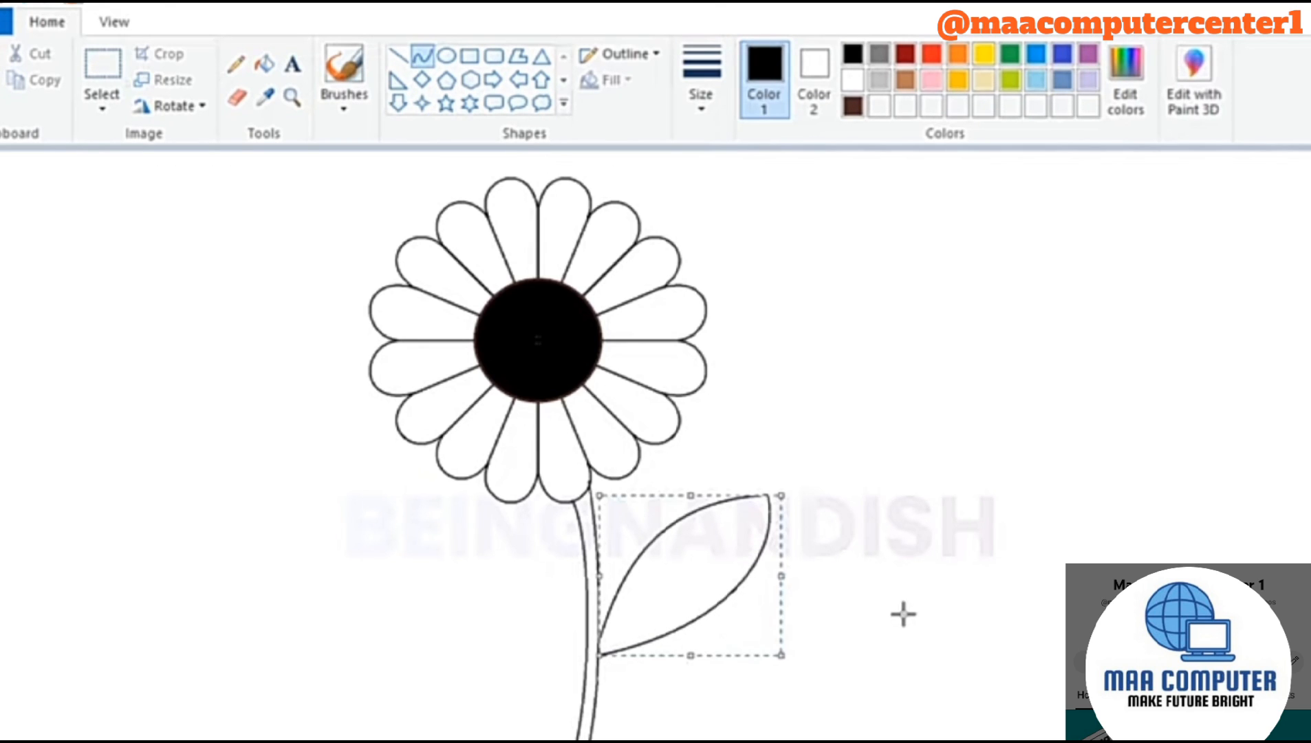
click(903, 614)
- Draw a second pointed leaf with two curves, lower down on the stem's left side
drag(483, 588, 560, 594)
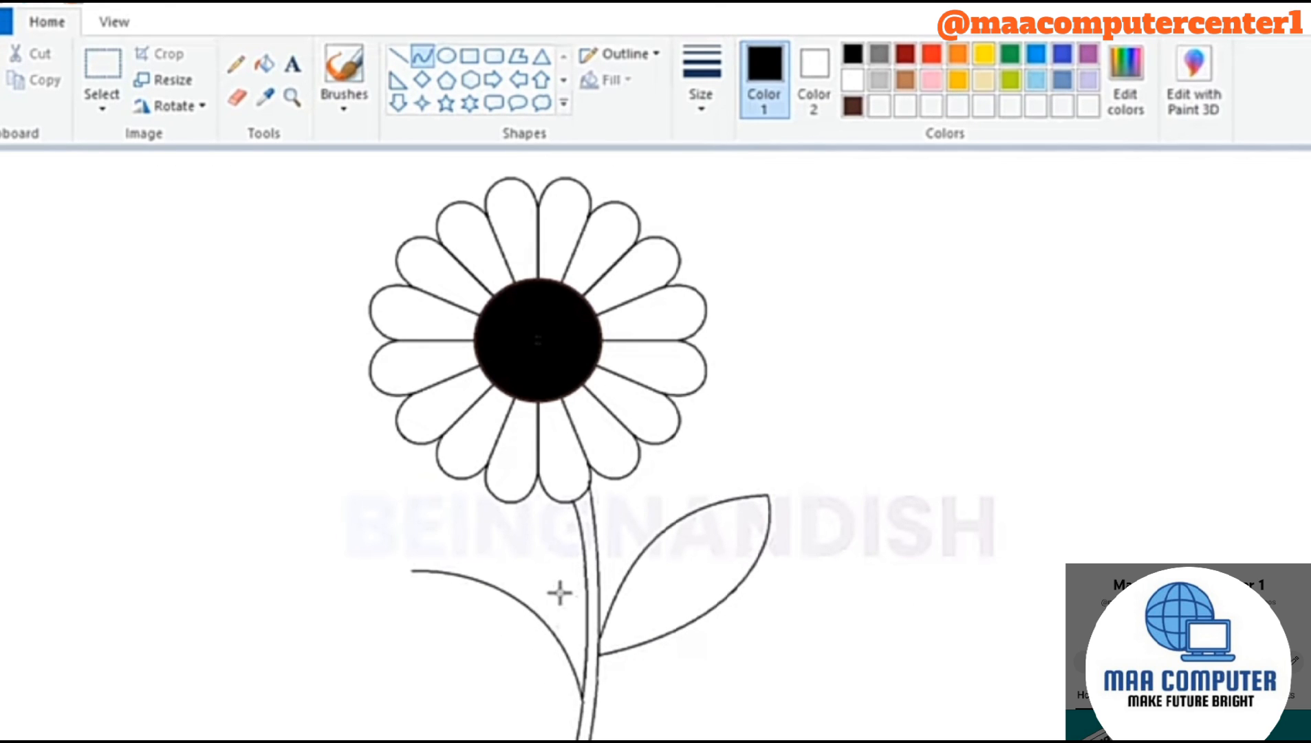
drag(563, 709, 487, 719)
click(812, 666)
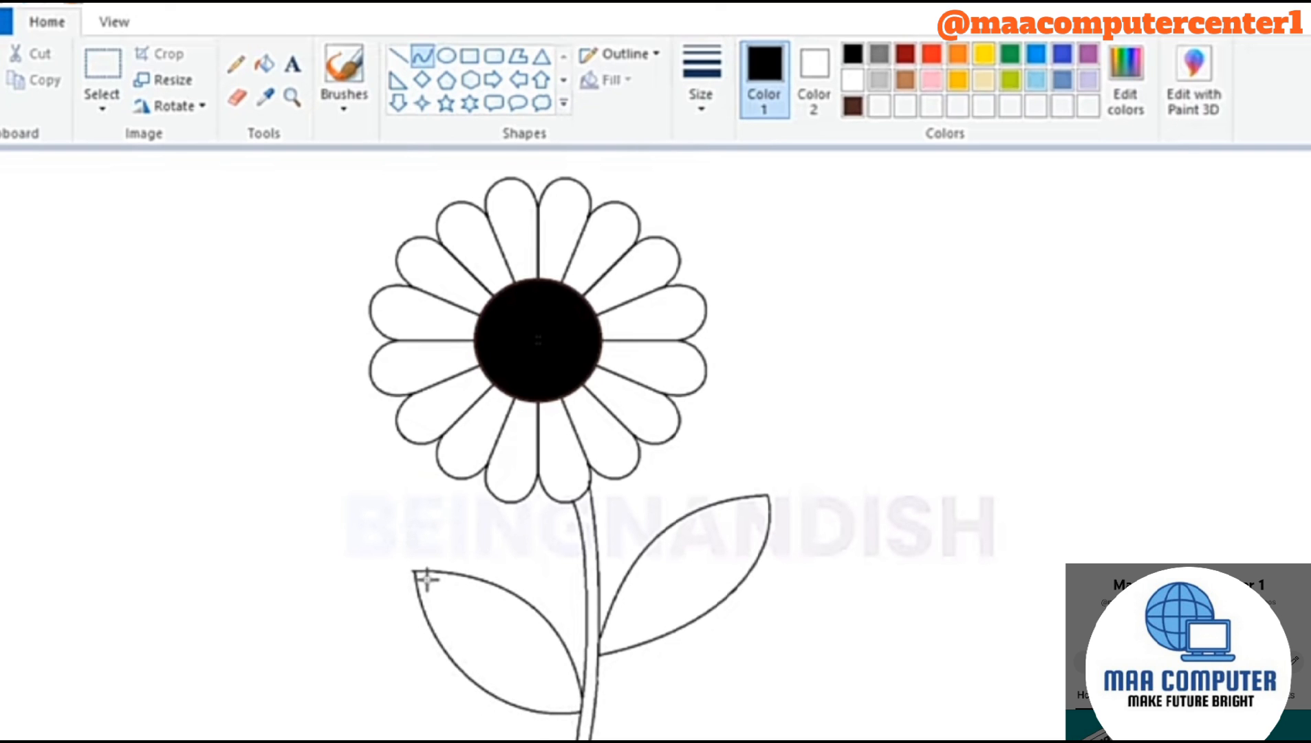
- Draw a curved midrib from tip to stem inside each of the two leaves
drag(534, 662, 582, 706)
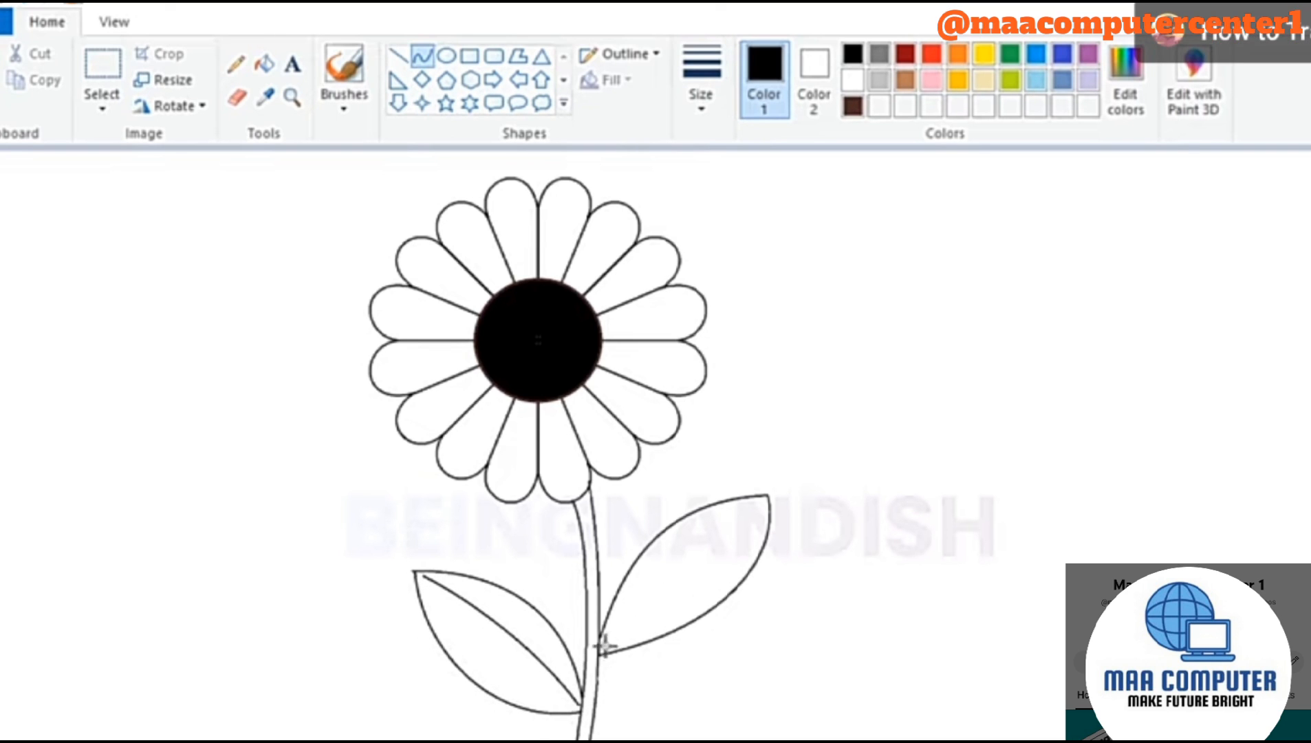
drag(605, 646, 765, 498)
drag(676, 580, 691, 538)
click(691, 539)
click(877, 465)
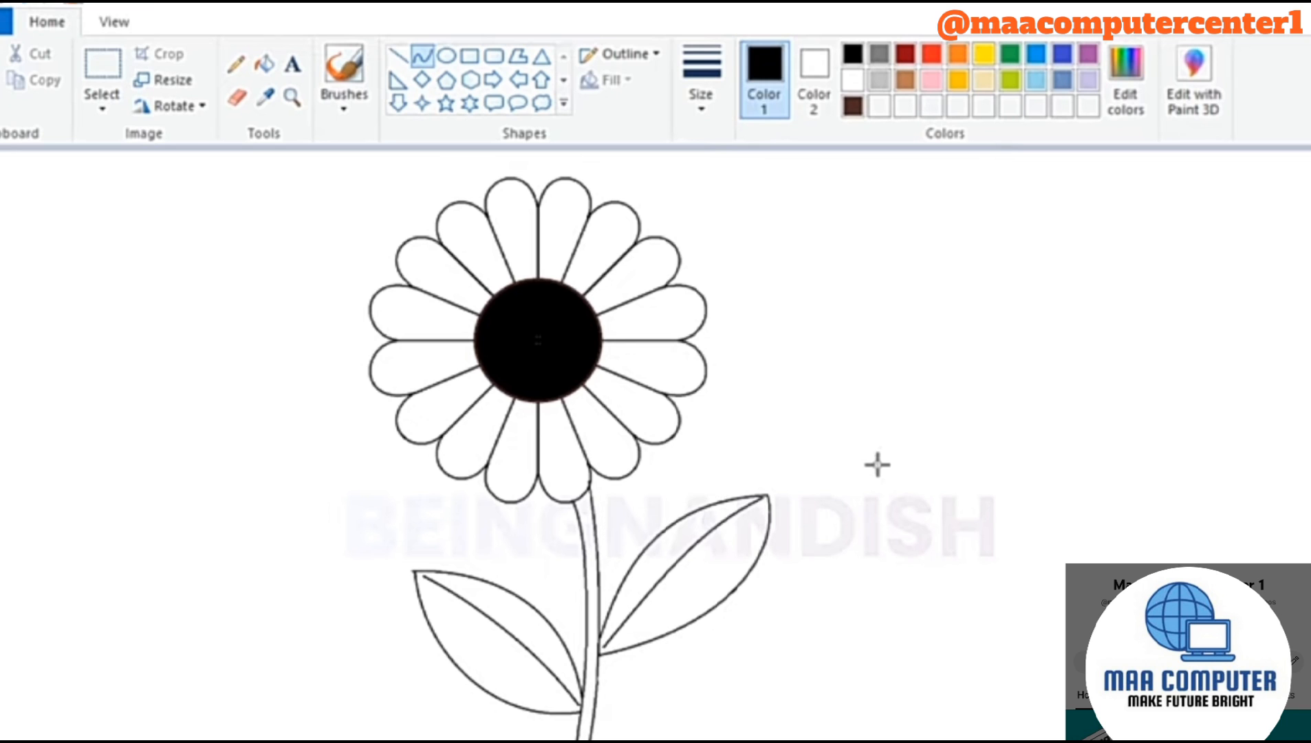
- Mix a saturated orange, add it to the custom colours and make it the drawing colour
click(1125, 79)
click(1010, 375)
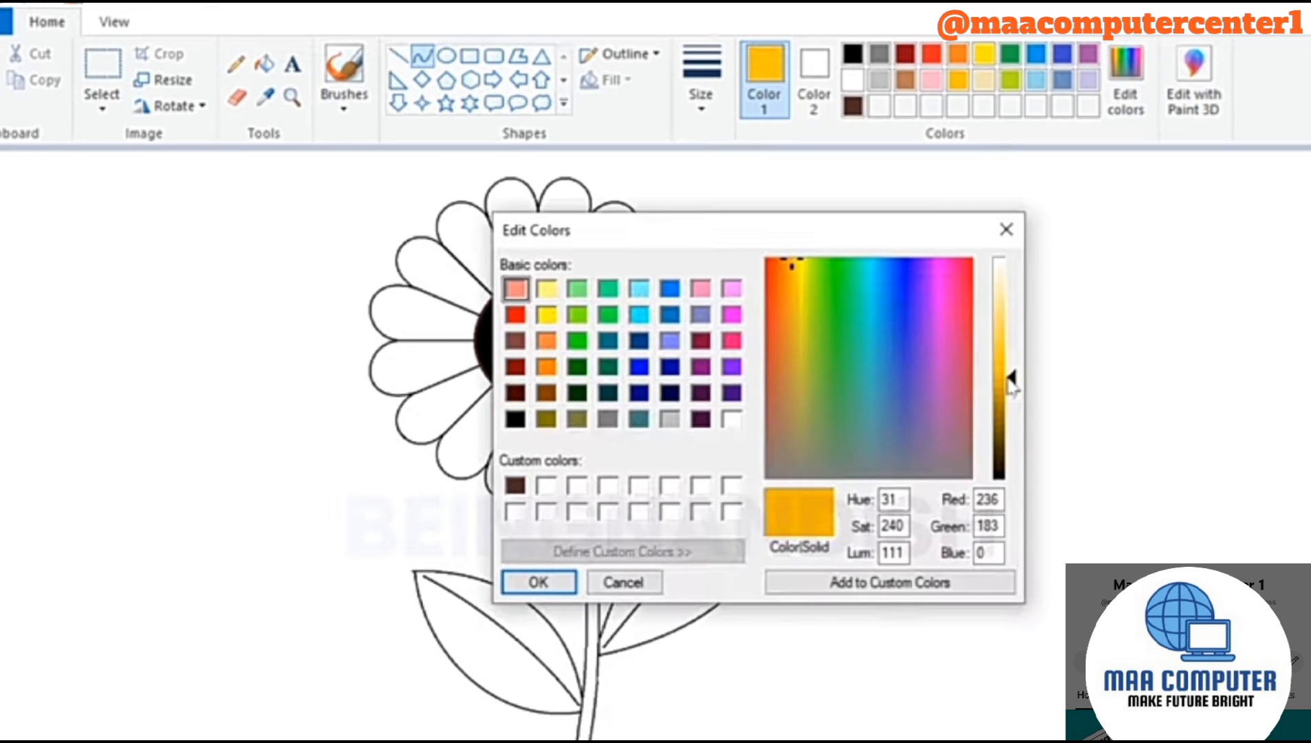
drag(800, 313, 790, 270)
click(889, 583)
click(538, 582)
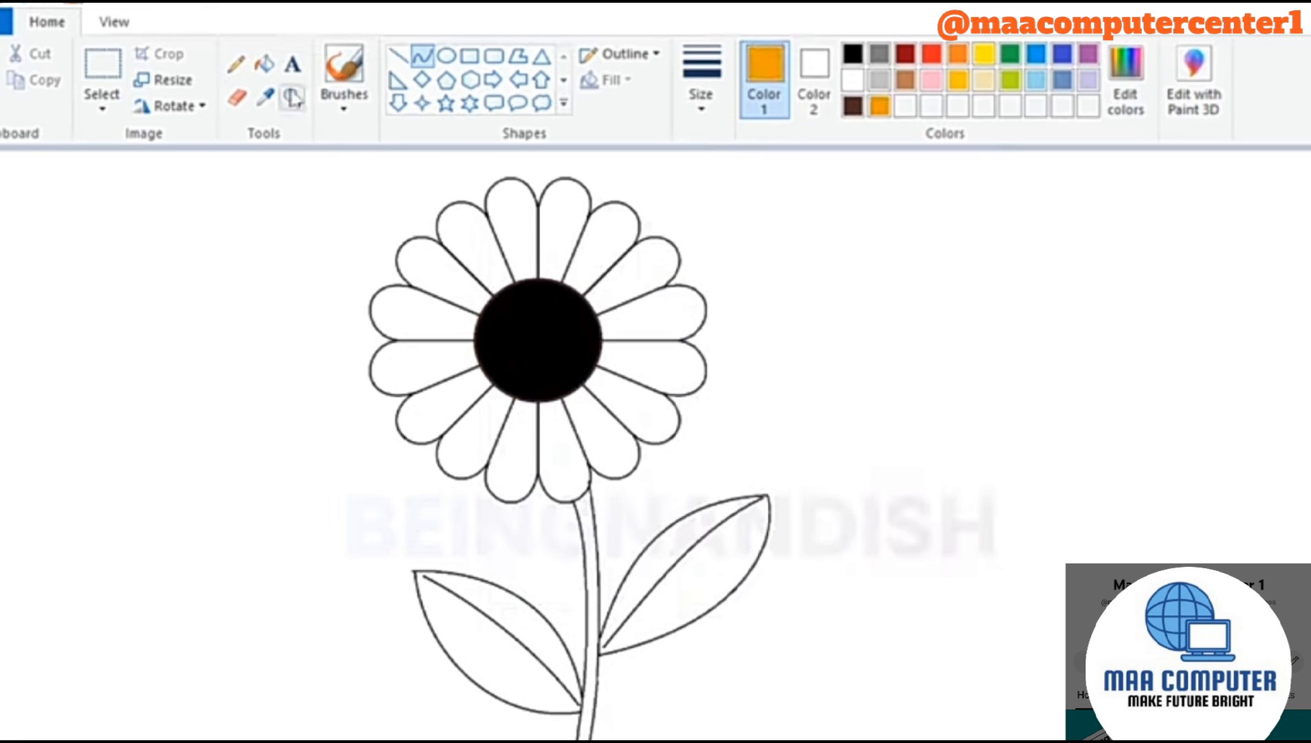
- Fill all the flower's petals with the mixed orange
click(265, 64)
click(468, 244)
click(513, 217)
click(564, 216)
click(609, 237)
click(653, 279)
click(664, 313)
click(643, 416)
click(609, 454)
click(513, 475)
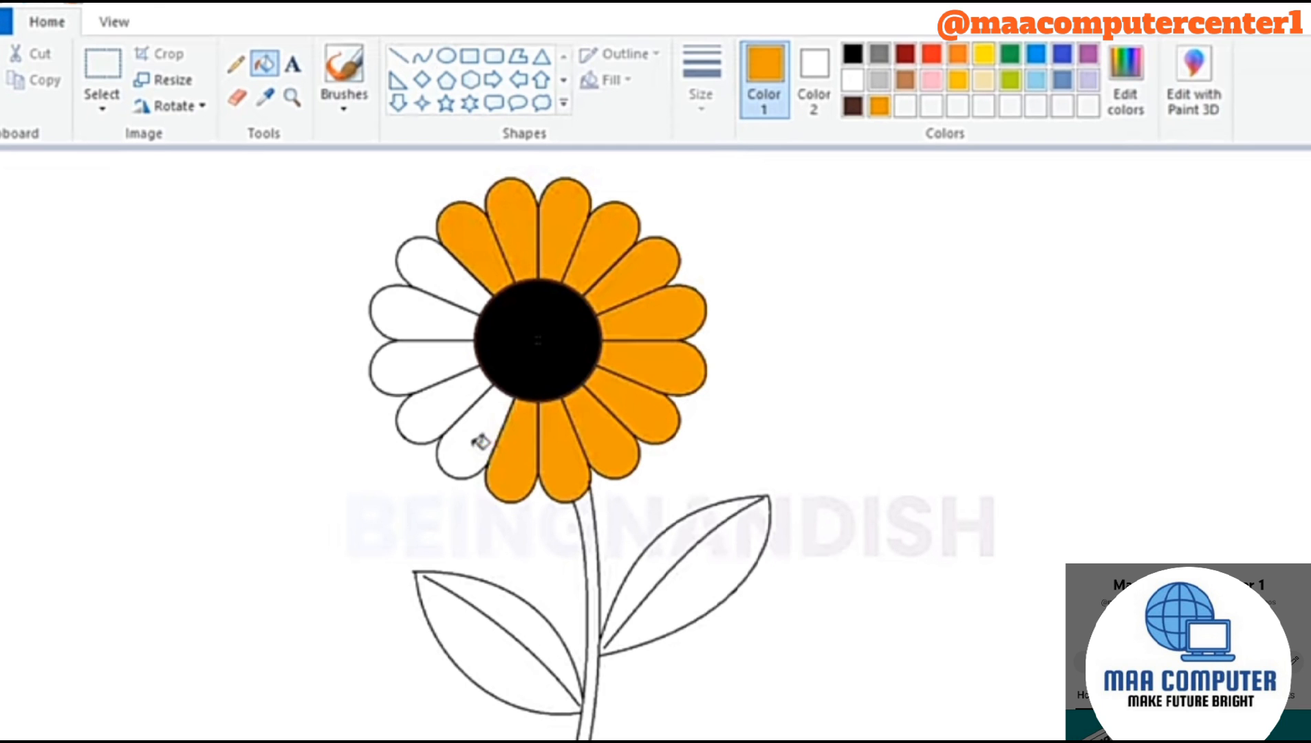
click(467, 455)
click(406, 372)
click(406, 313)
click(433, 265)
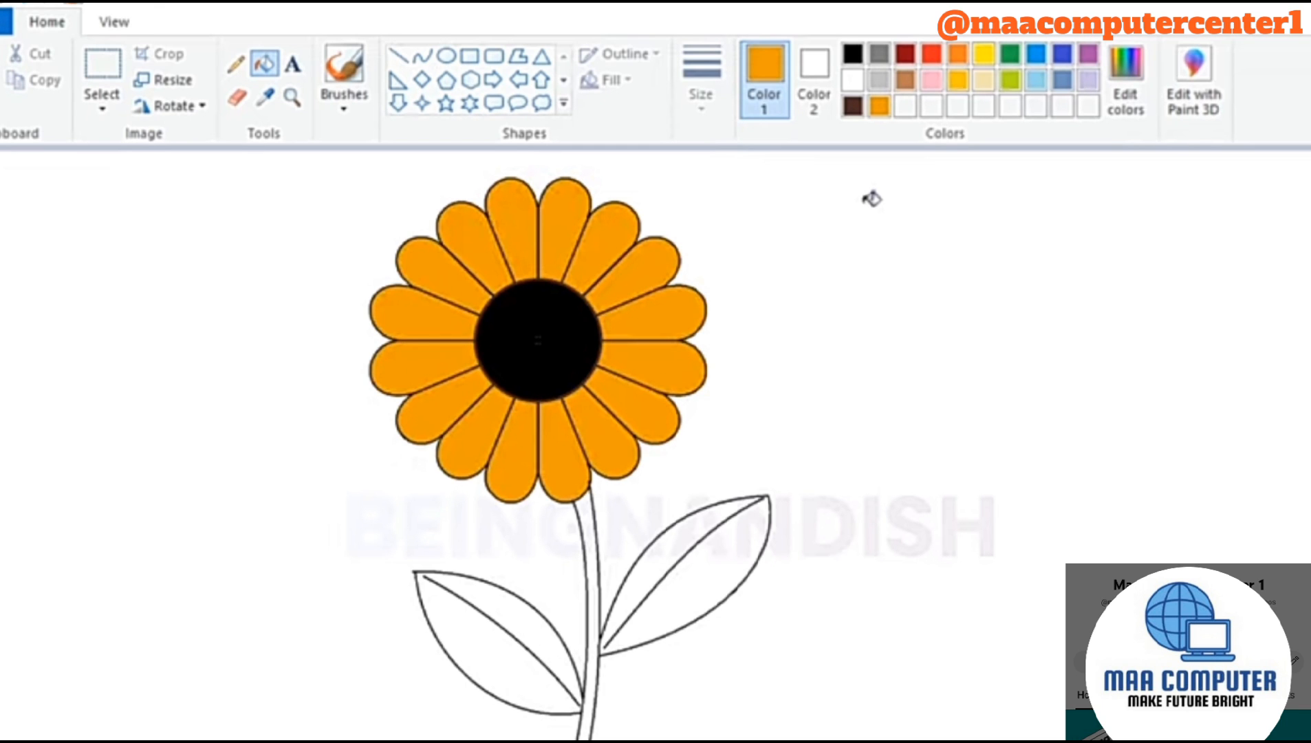
- Mix a slightly lighter orange, add it to the custom colours and make it the drawing colour
click(1123, 105)
click(1013, 363)
click(890, 582)
click(539, 582)
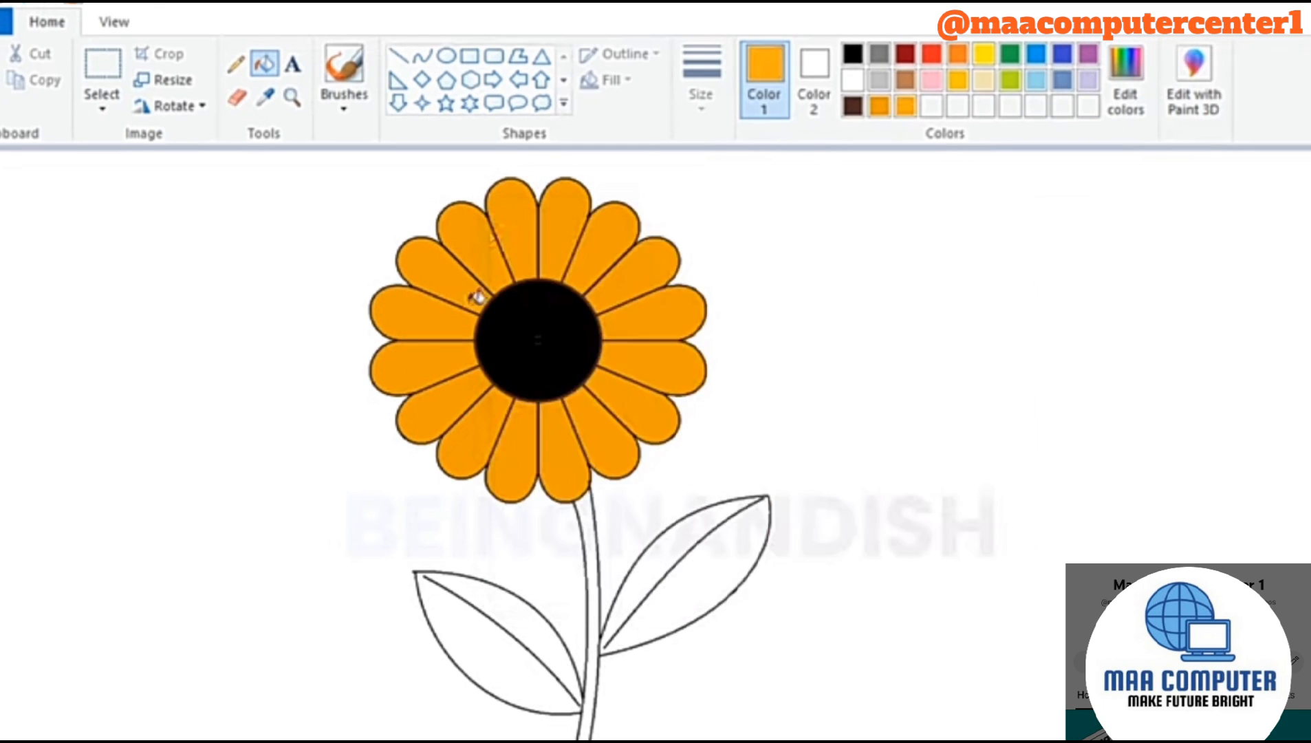
- Refill all the flower's petals with the lighter orange
click(465, 285)
click(475, 239)
click(515, 214)
click(564, 208)
click(666, 308)
click(662, 365)
click(609, 446)
click(563, 462)
click(513, 462)
click(433, 406)
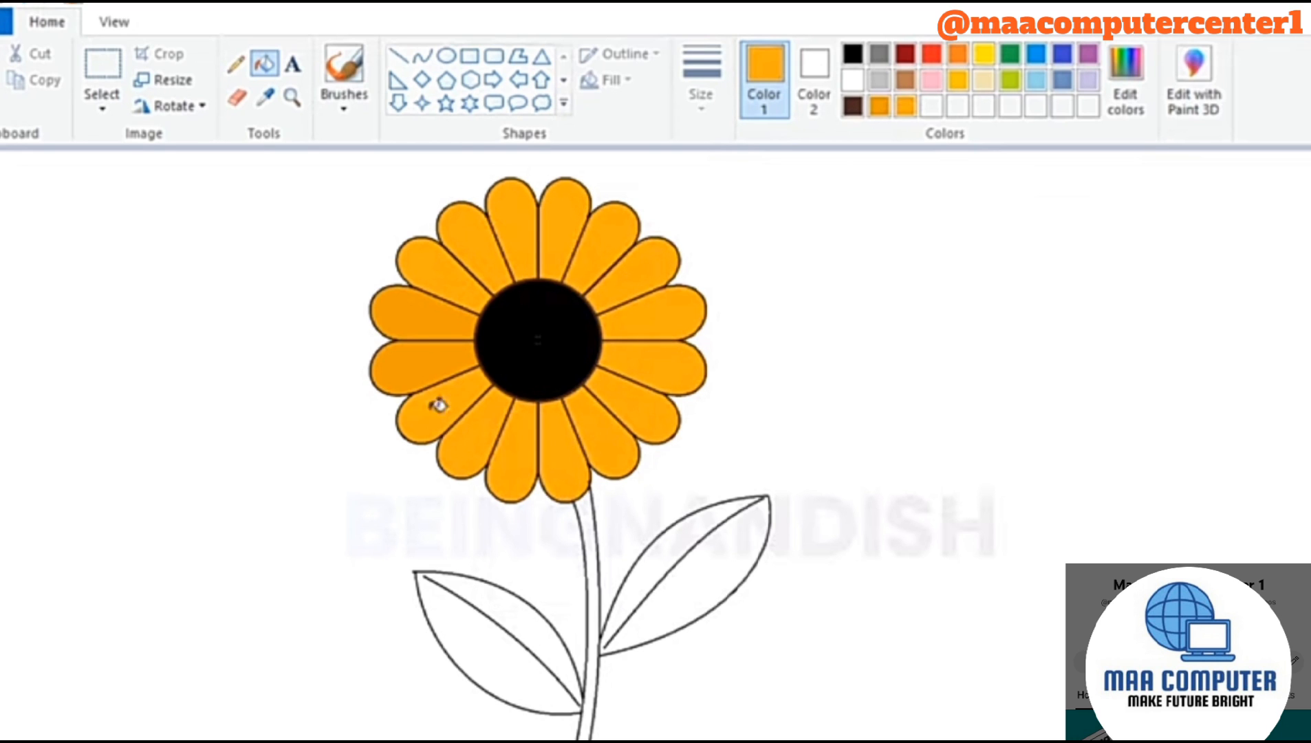
click(413, 365)
click(413, 314)
- Mix a brown of red 106, green 58, blue 53, add it to the custom colours and fill the flower's centre with it
click(552, 340)
key(ctrl+z)
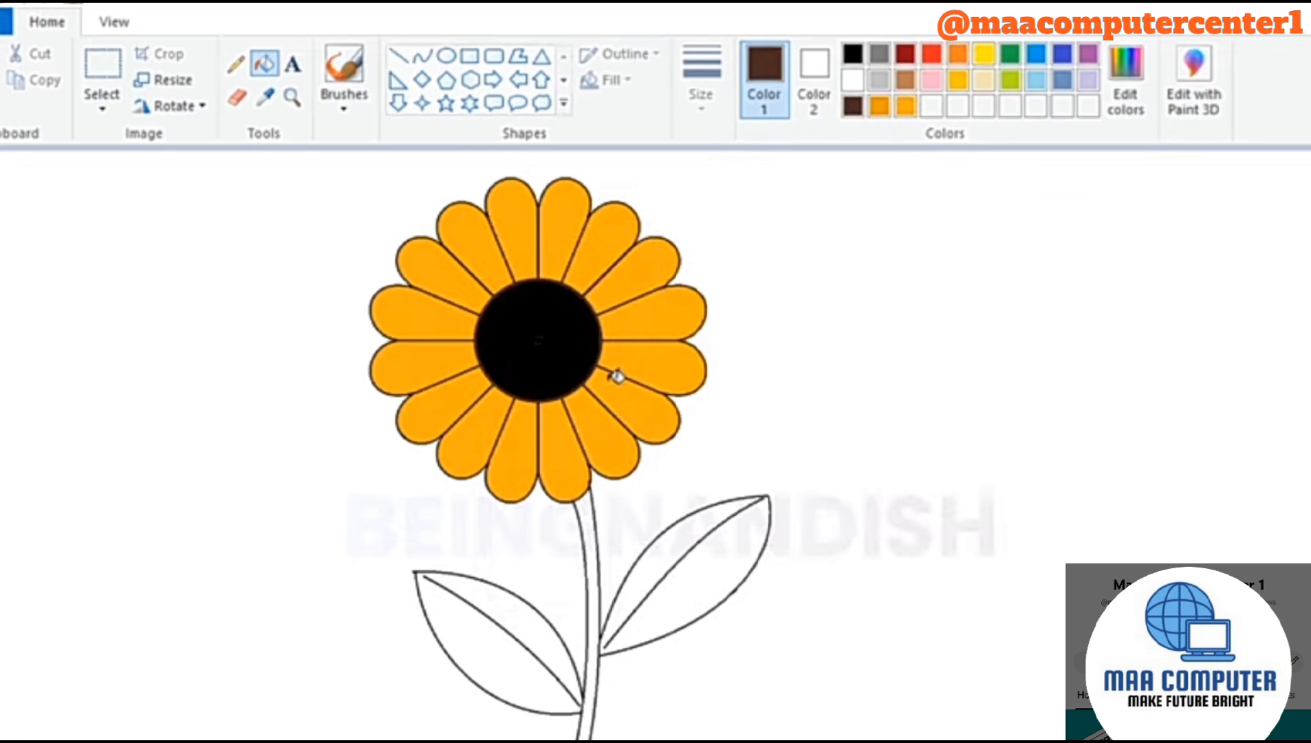
click(1126, 83)
drag(1012, 430, 1013, 410)
click(890, 581)
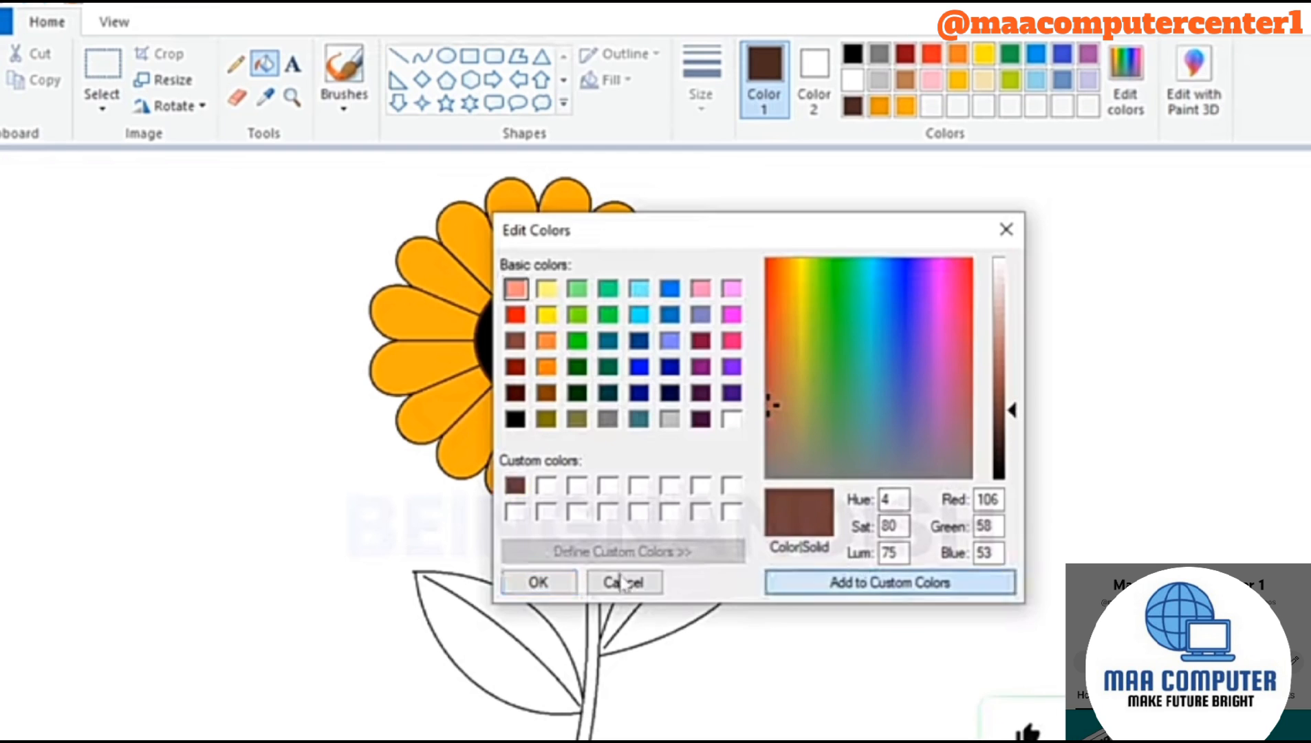
click(538, 580)
click(580, 341)
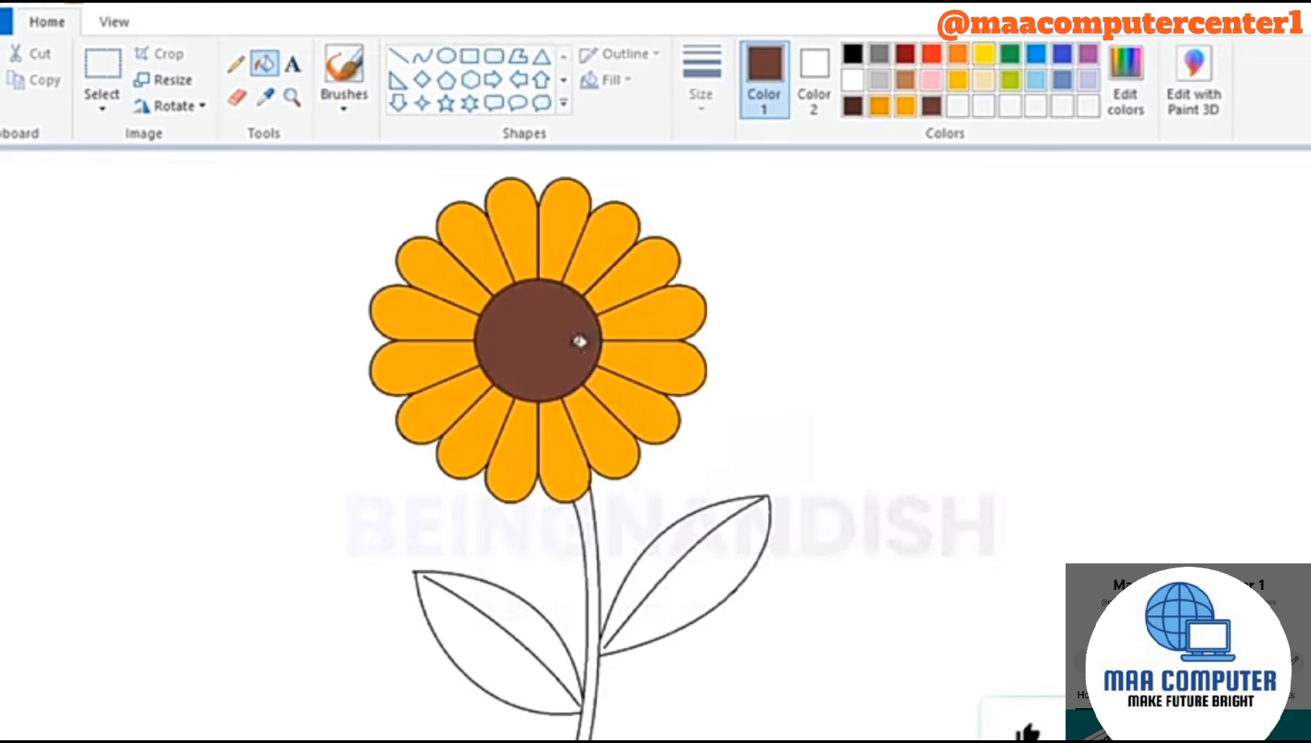
- Fill both leaves and the stem with the standard green
click(664, 546)
click(485, 629)
click(586, 508)
- Mix a darker green of red 27, green 137, blue 60, add it to the custom colours and fill both leaves with it
click(1127, 117)
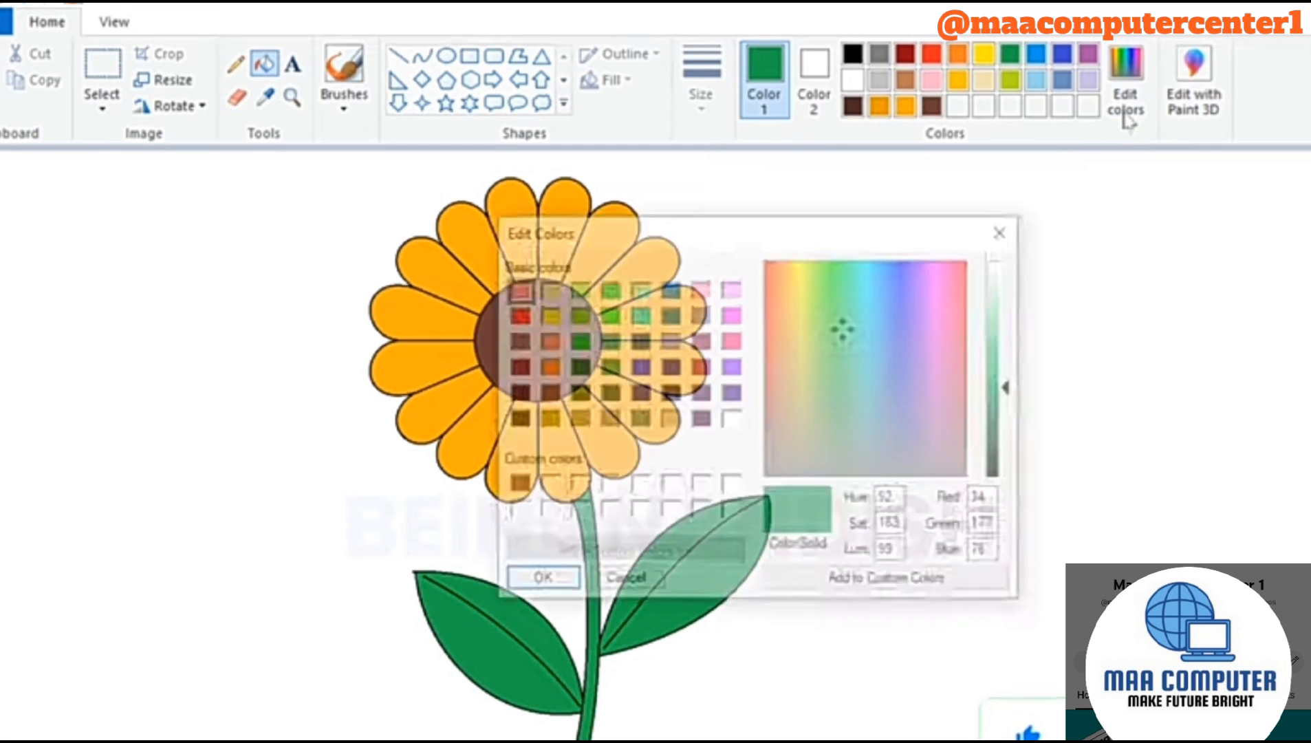
drag(1006, 387, 1006, 406)
click(887, 577)
click(543, 578)
click(678, 571)
click(521, 618)
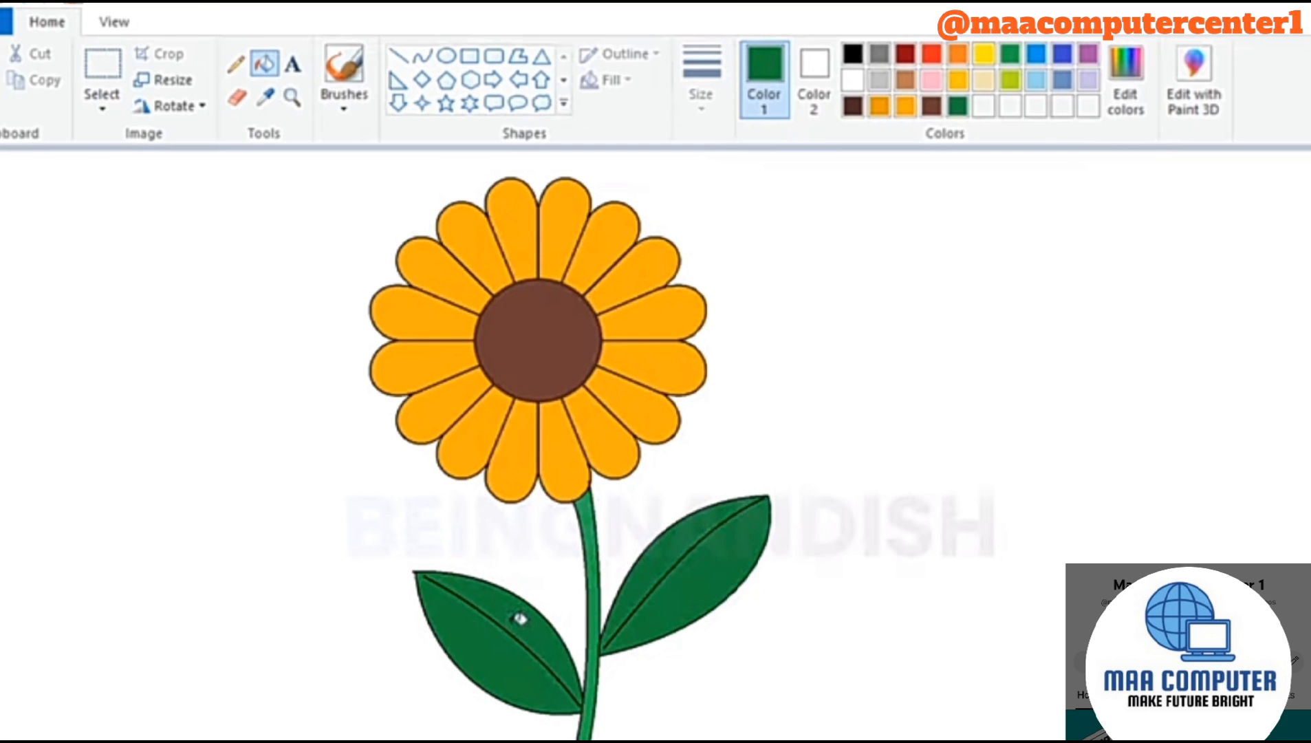
- Darken the mixed green slightly further, add it to the custom colours and refill both leaves with it
click(1125, 97)
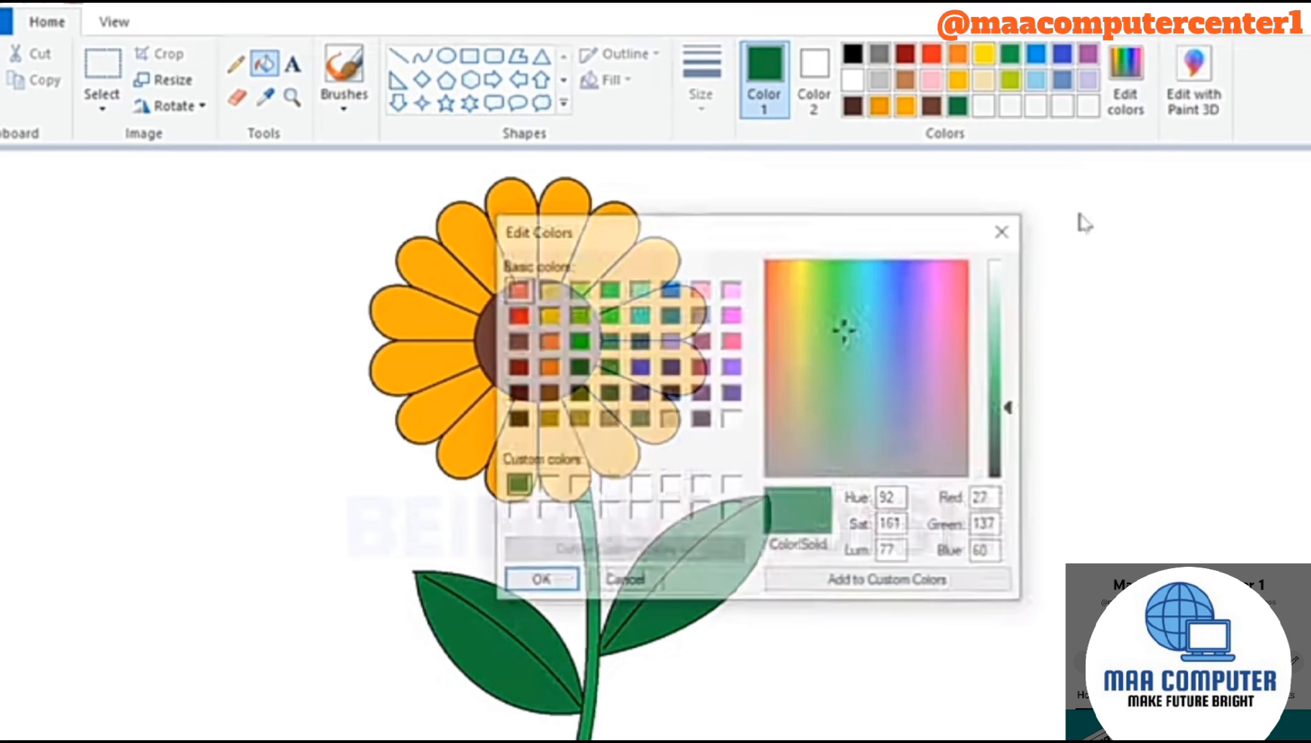
drag(1013, 408, 1012, 417)
click(888, 581)
click(543, 581)
click(532, 631)
click(724, 577)
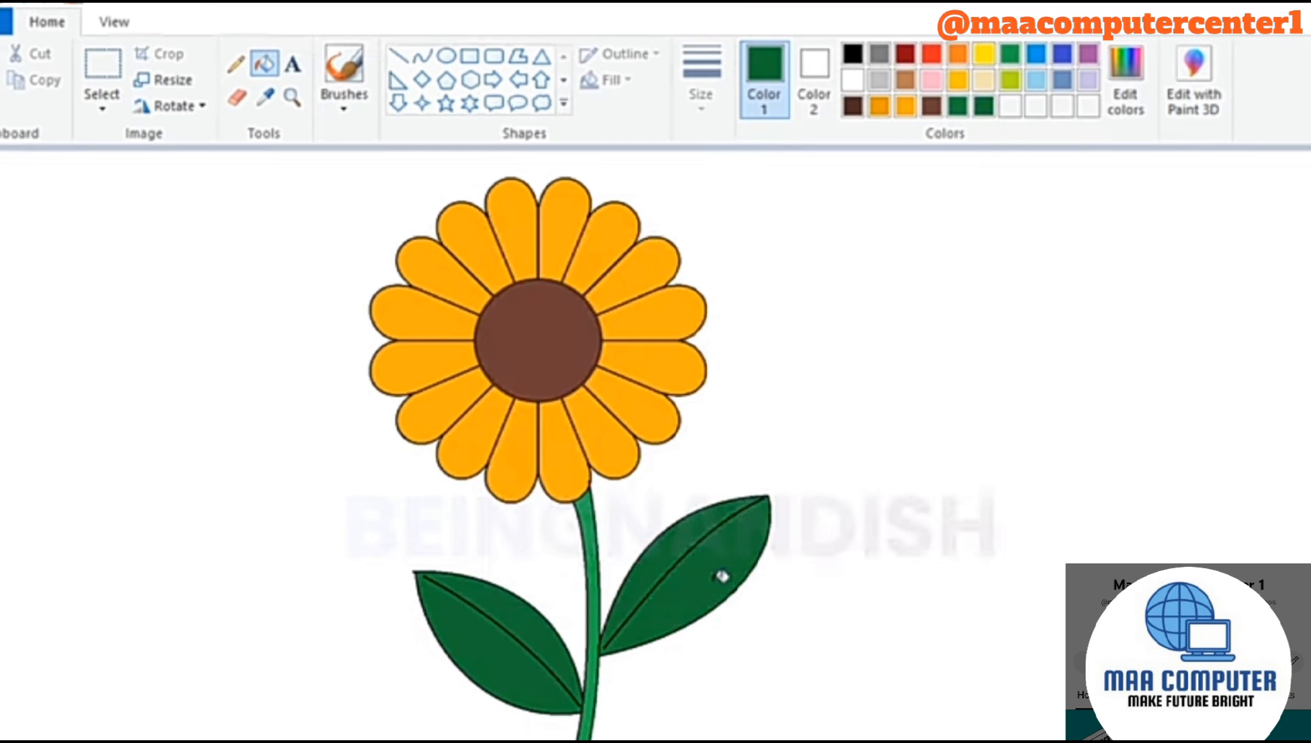
- Trace over the black centre veins of both leaves with curves in the dark green
click(424, 58)
click(701, 79)
click(752, 234)
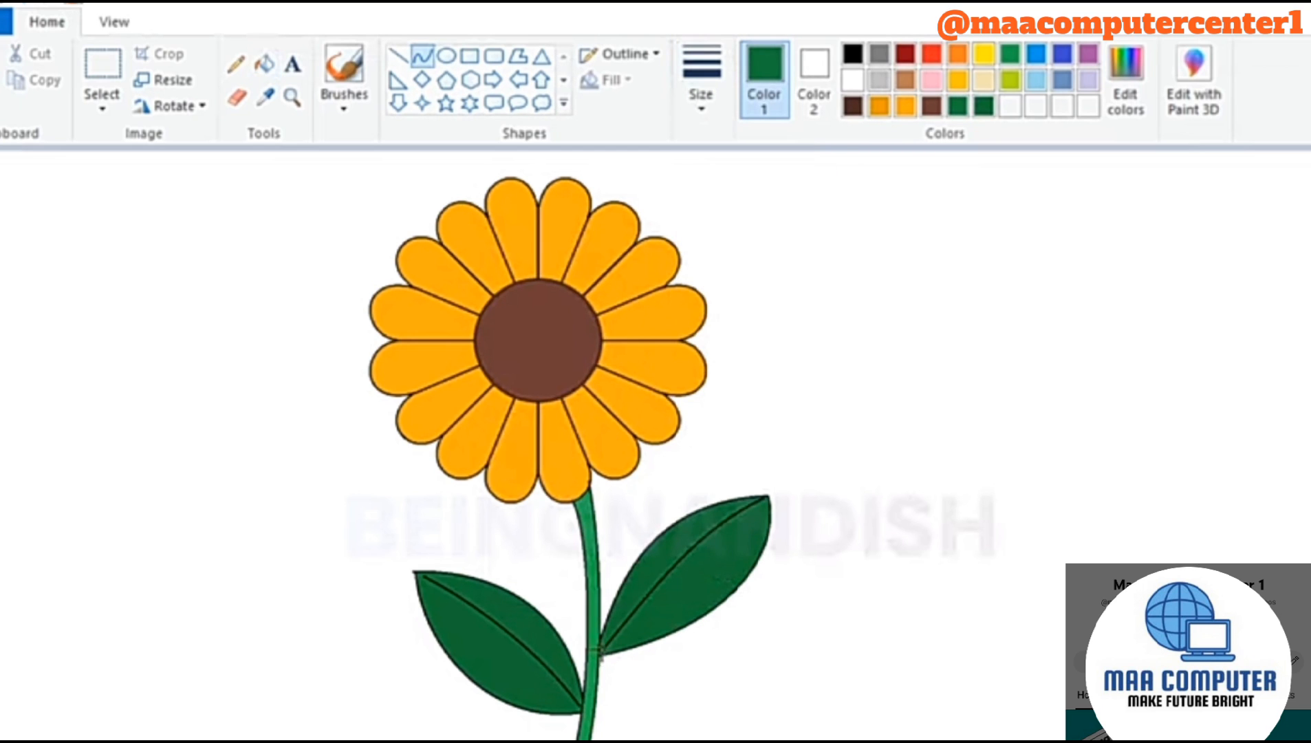
drag(767, 497, 602, 651)
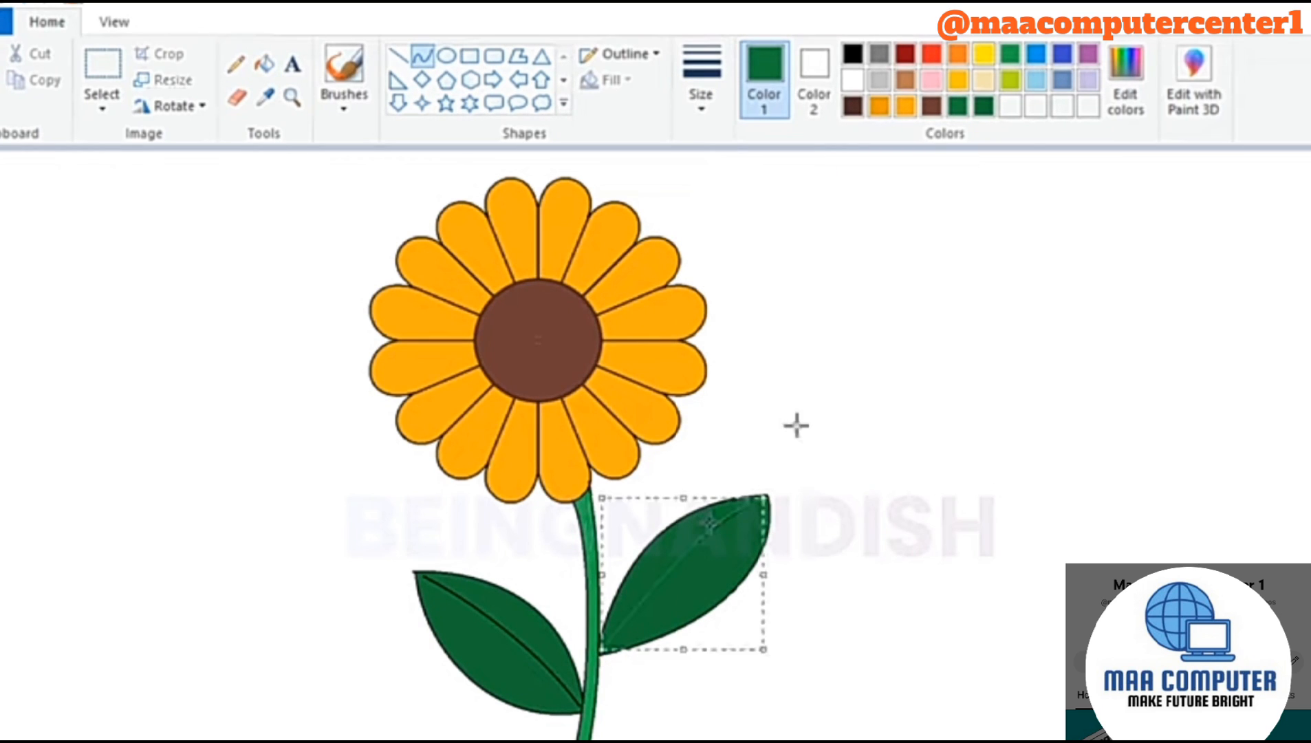
click(796, 427)
key(ctrl+z)
- Select the whole sunflower with its stem and leaves and move it slightly to the right on the canvas
click(108, 86)
drag(316, 161, 790, 729)
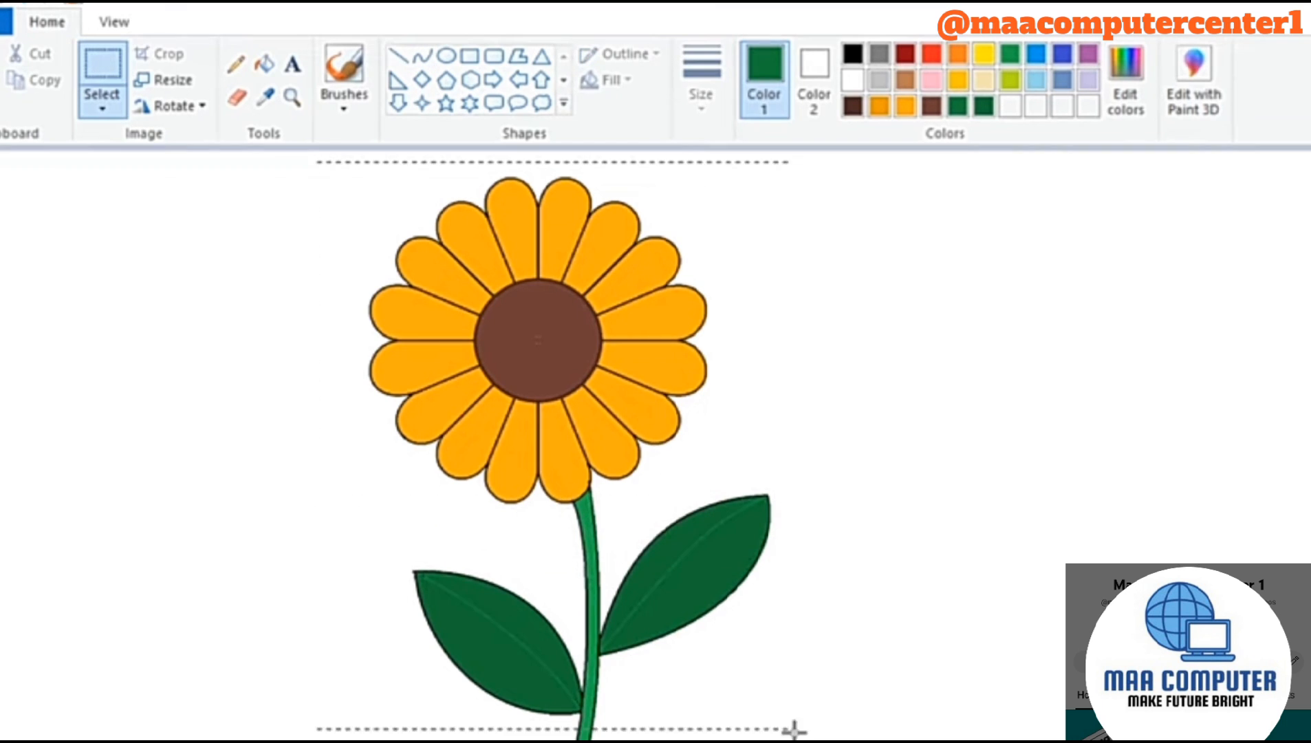
drag(717, 585, 864, 580)
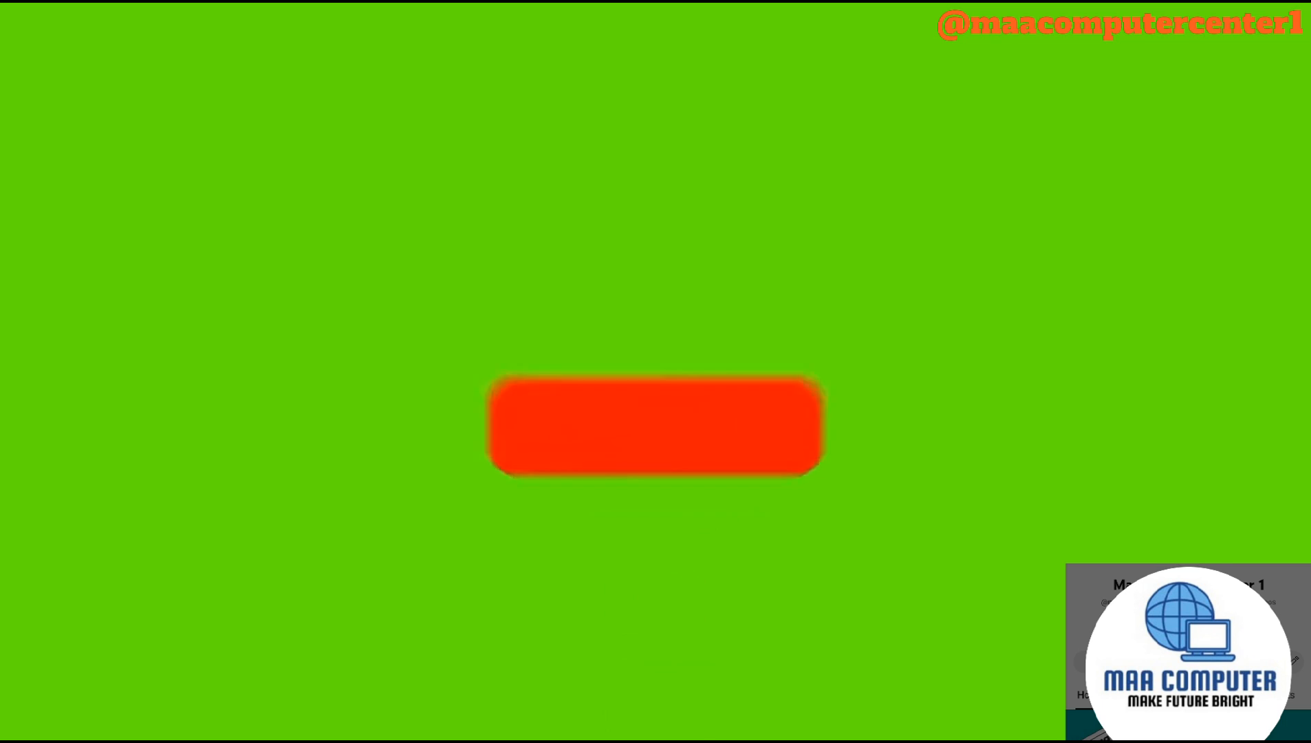